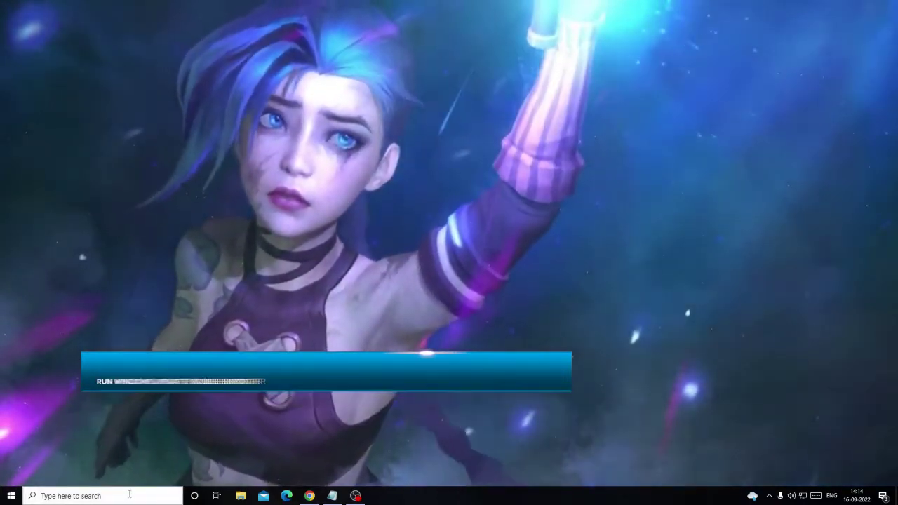
# Find the Windows Troubleshoot settings through system search and show the list of additional troubleshooters
pyautogui.click(129, 494)
pyautogui.write('tro')
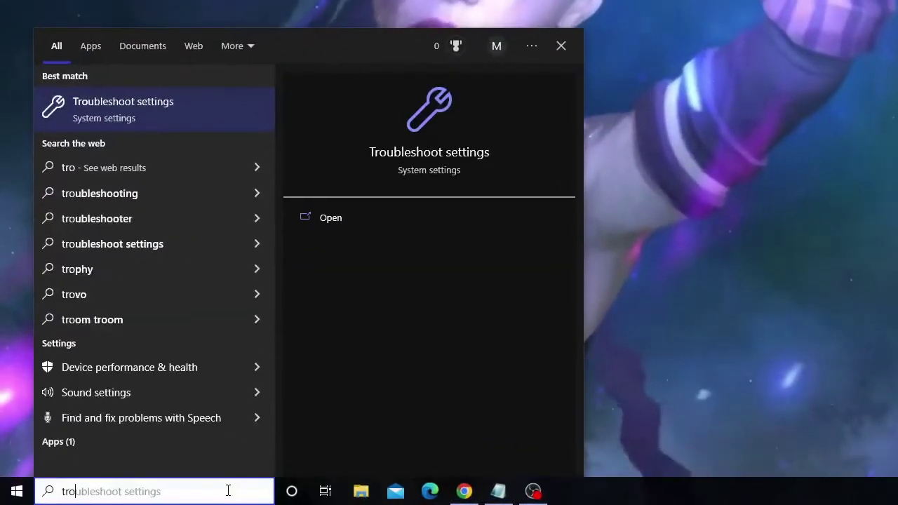
pyautogui.write('uble')
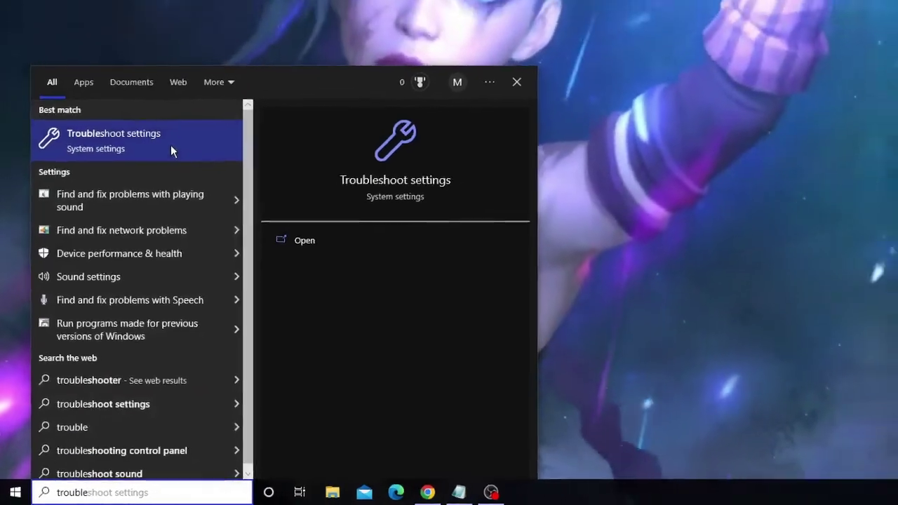
pyautogui.click(186, 116)
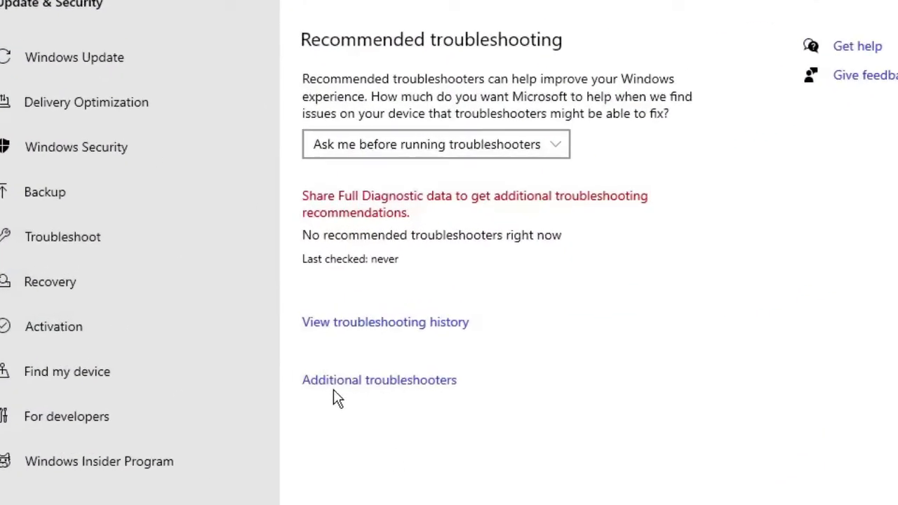
pyautogui.click(377, 391)
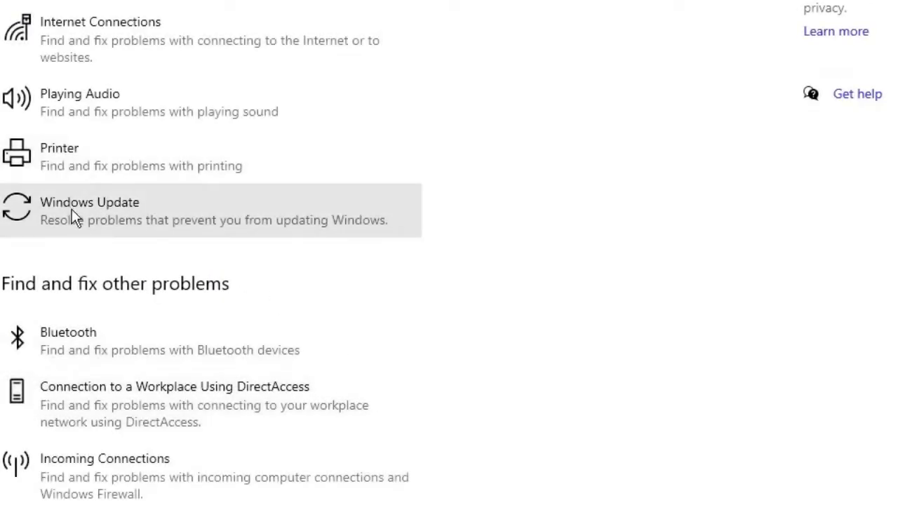
# Run the Windows Update troubleshooter, then close it and the Settings window once it has finished
pyautogui.click(98, 211)
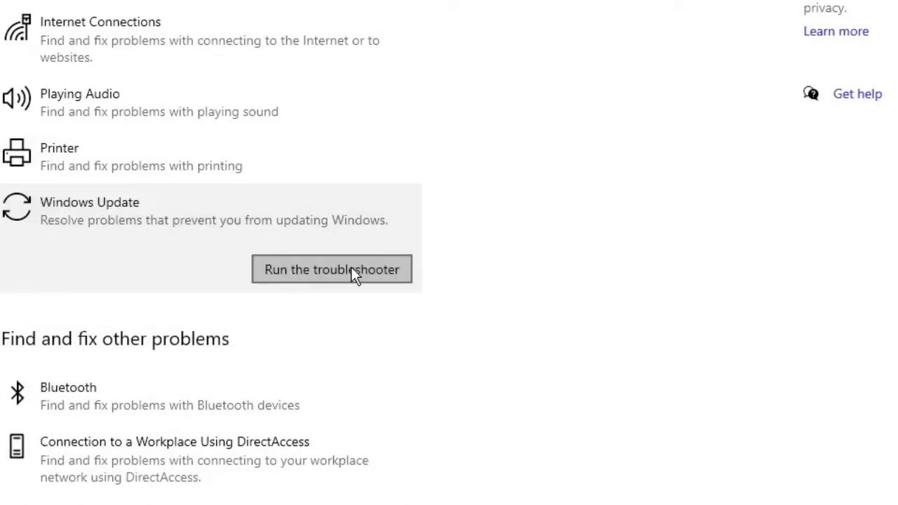
pyautogui.click(353, 269)
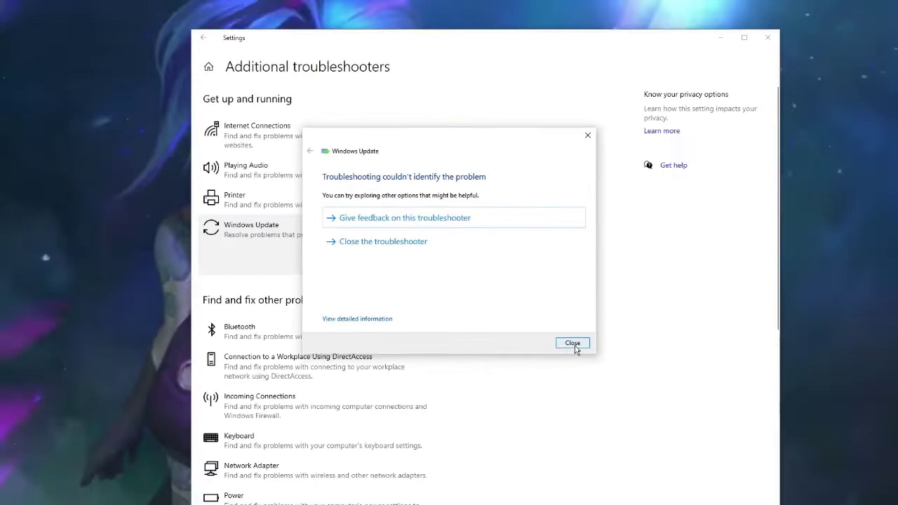
pyautogui.click(673, 417)
pyautogui.click(745, 60)
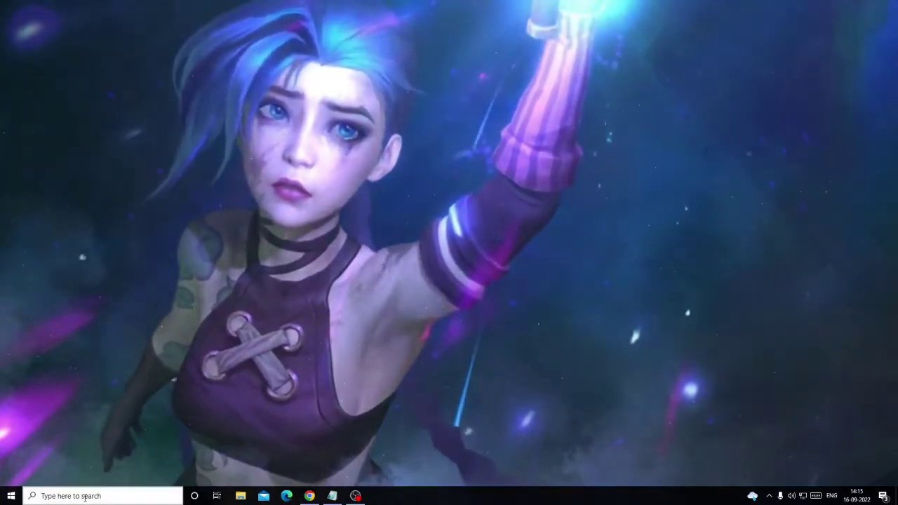
# Search for cmd, open Command Prompt as administrator, and reposition its window
pyautogui.click(84, 496)
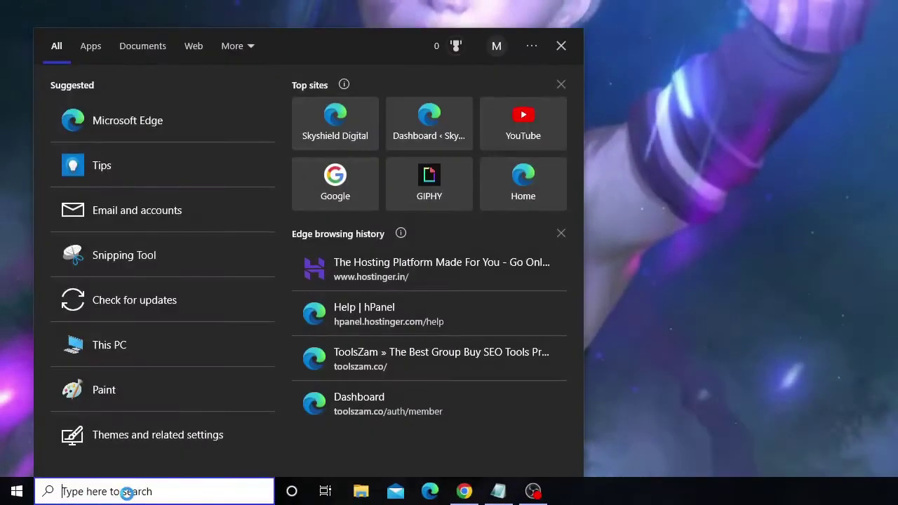
pyautogui.write('cmd')
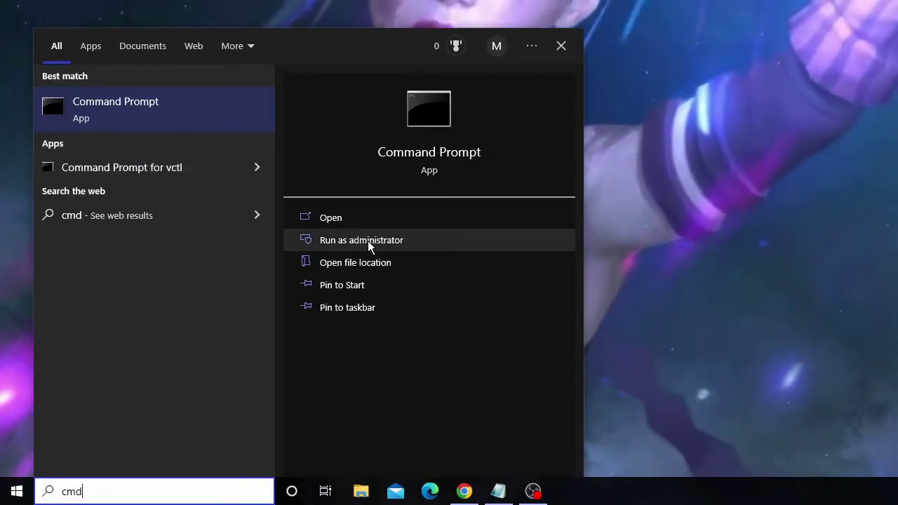
pyautogui.click(413, 240)
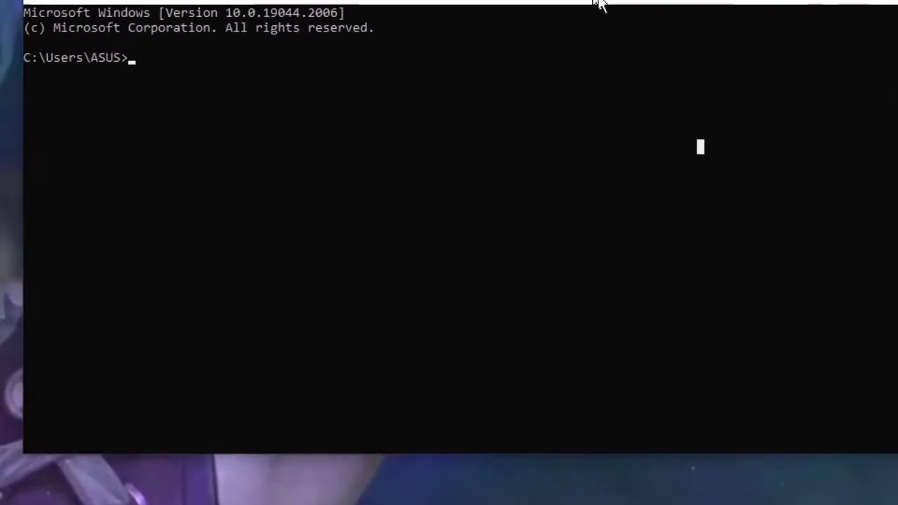
pyautogui.moveTo(597, 2); pyautogui.dragTo(674, 28)
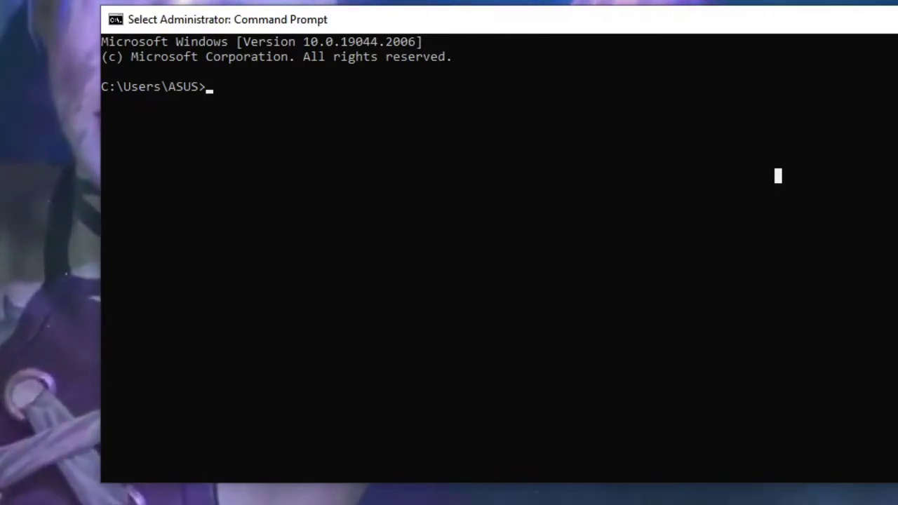
# Copy the CheckHealth command from the Notepad notes and run DISM /Online /Cleanup-Image /CheckHealth in Command Prompt
pyautogui.hotkey('alt', 'Tab')
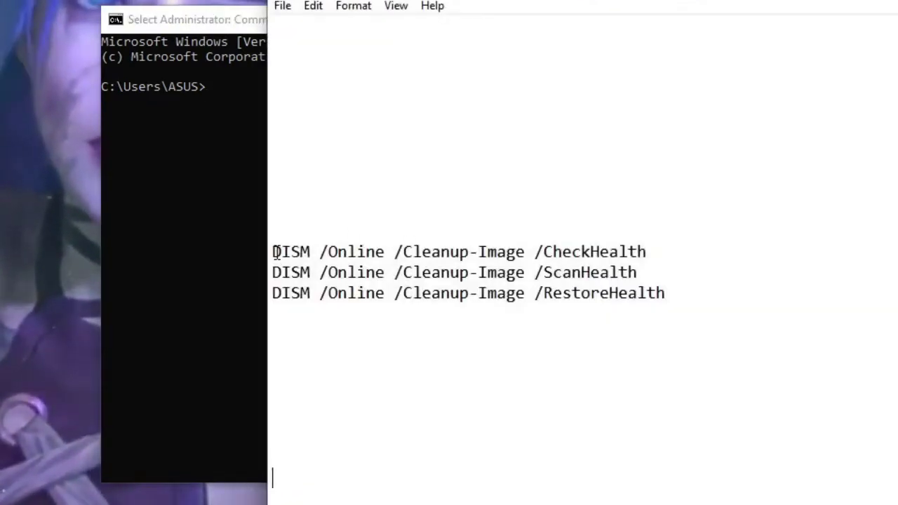
pyautogui.moveTo(273, 251); pyautogui.dragTo(612, 247)
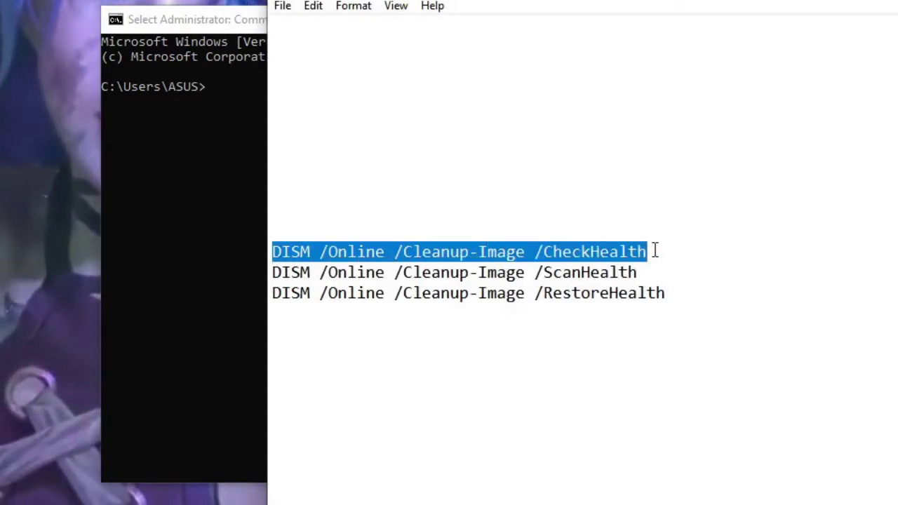
pyautogui.click(239, 99)
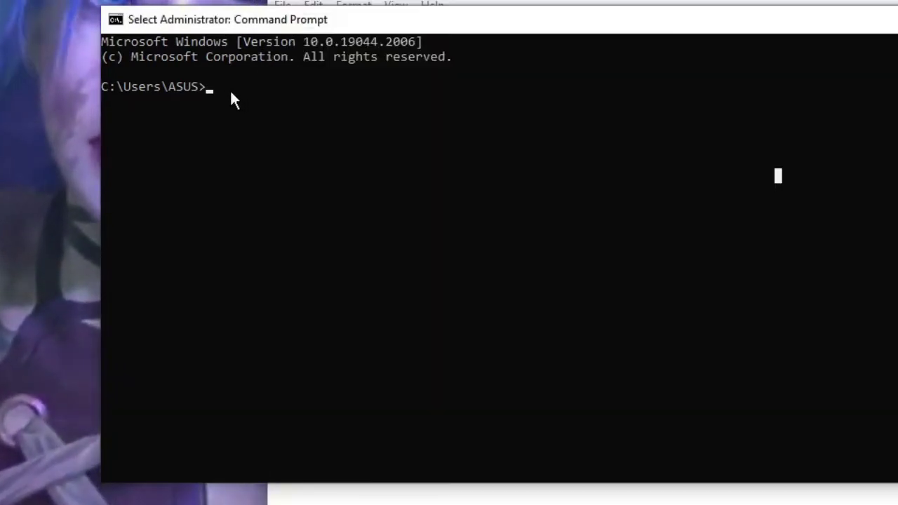
pyautogui.rightClick(224, 91)
pyautogui.press('Return')
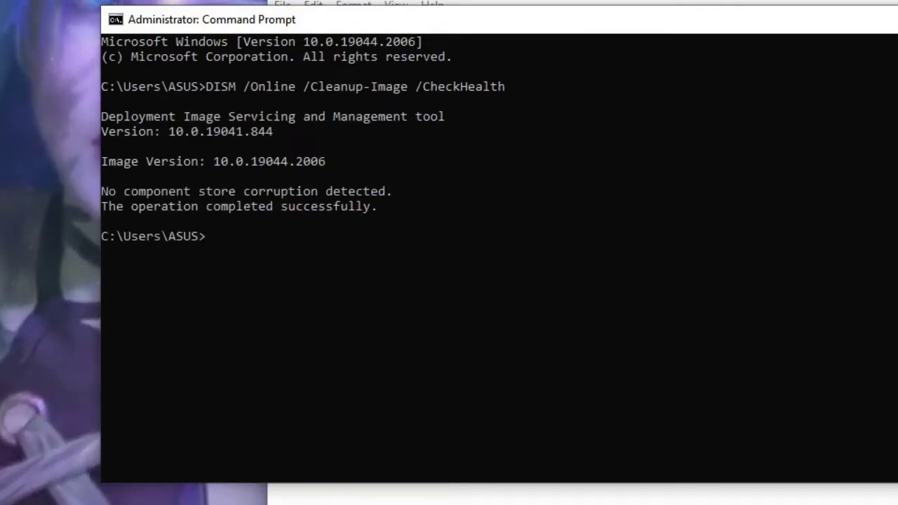
# Copy the ScanHealth command from the Notepad notes and run DISM /Online /Cleanup-Image /ScanHealth in Command Prompt
pyautogui.hotkey('alt', 'Tab')
pyautogui.moveTo(272, 272); pyautogui.dragTo(646, 271)
pyautogui.hotkey('ctrl', 'c')
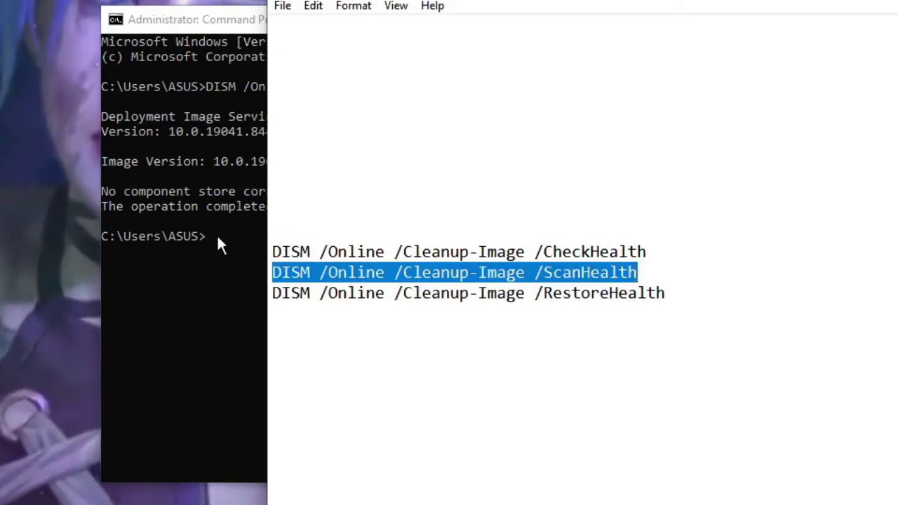
pyautogui.click(254, 291)
pyautogui.click(220, 238)
pyautogui.rightClick(219, 239)
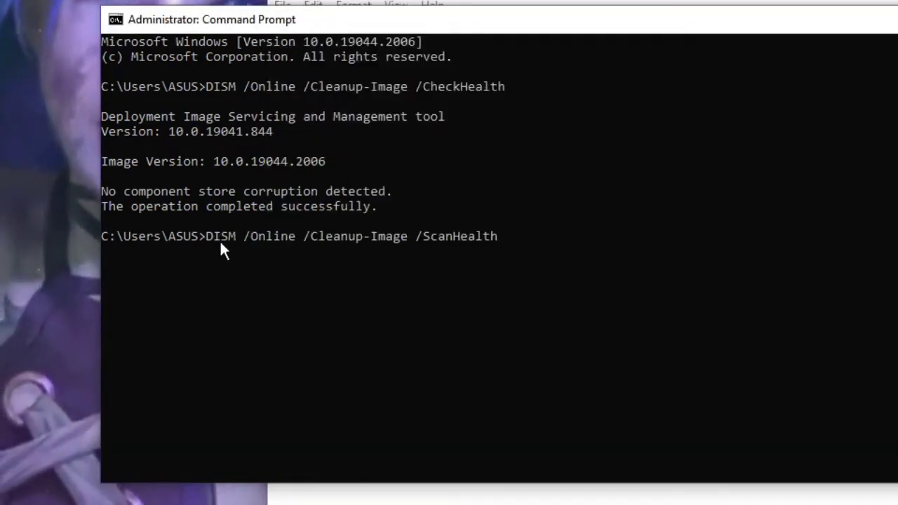
pyautogui.press('Return')
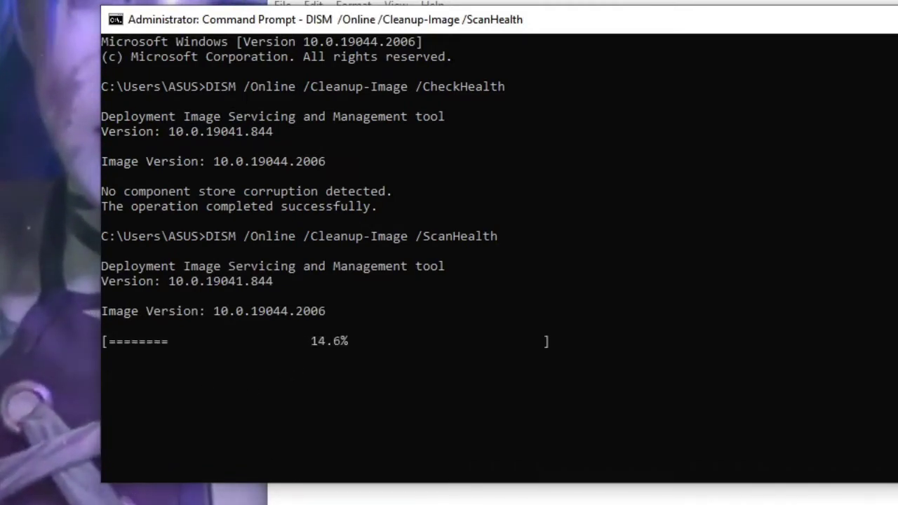
# Copy the RestoreHealth command from the Notepad notes and run DISM /Online /Cleanup-Image /RestoreHealth in Command Prompt after the scan
pyautogui.hotkey('alt', 'Tab')
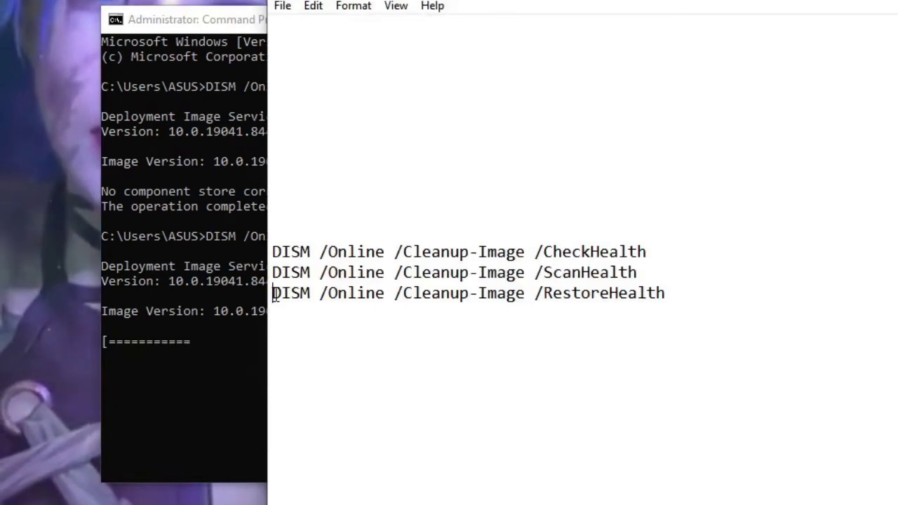
pyautogui.moveTo(279, 294); pyautogui.dragTo(662, 296)
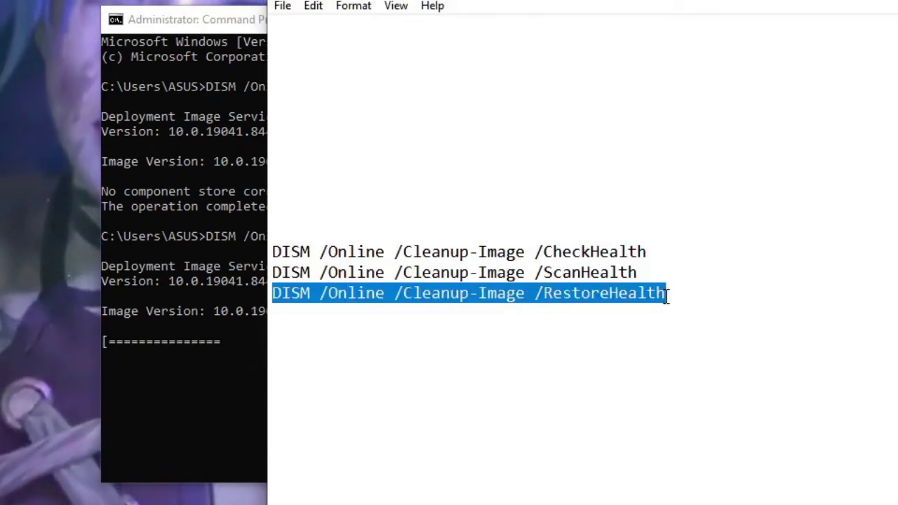
pyautogui.hotkey('alt', 'Tab')
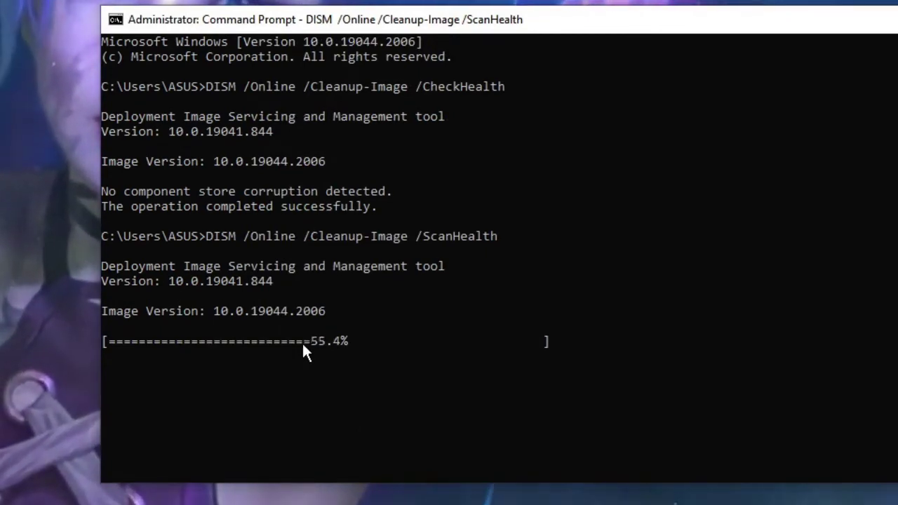
pyautogui.press('Return')
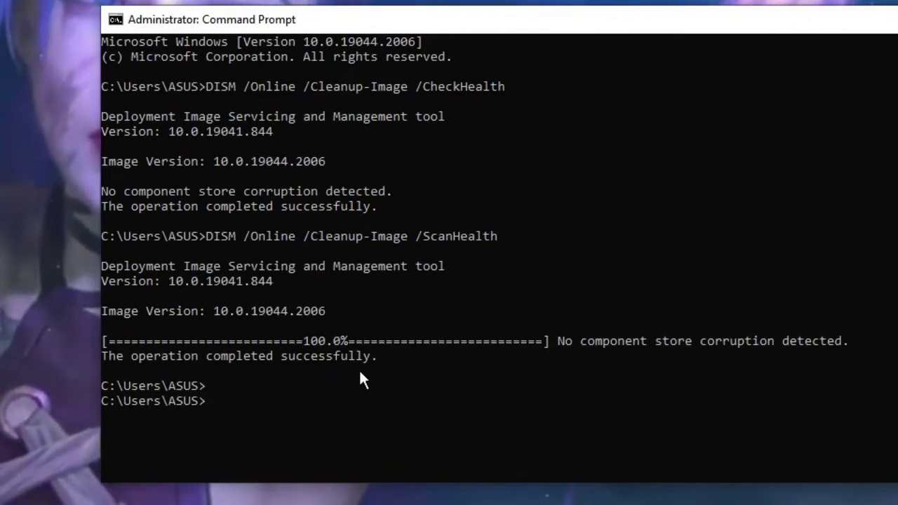
pyautogui.write('DISM /Online /Cleanup-Image /RestoreHealth')
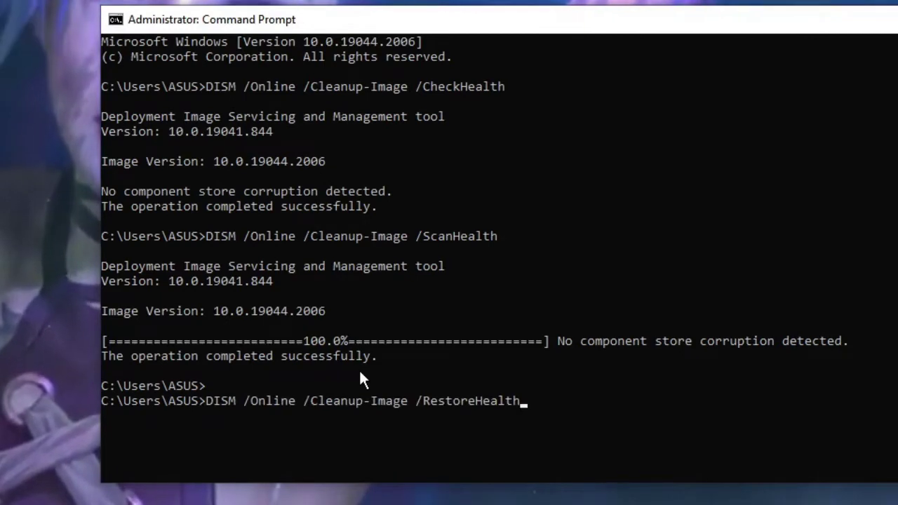
pyautogui.press('Return')
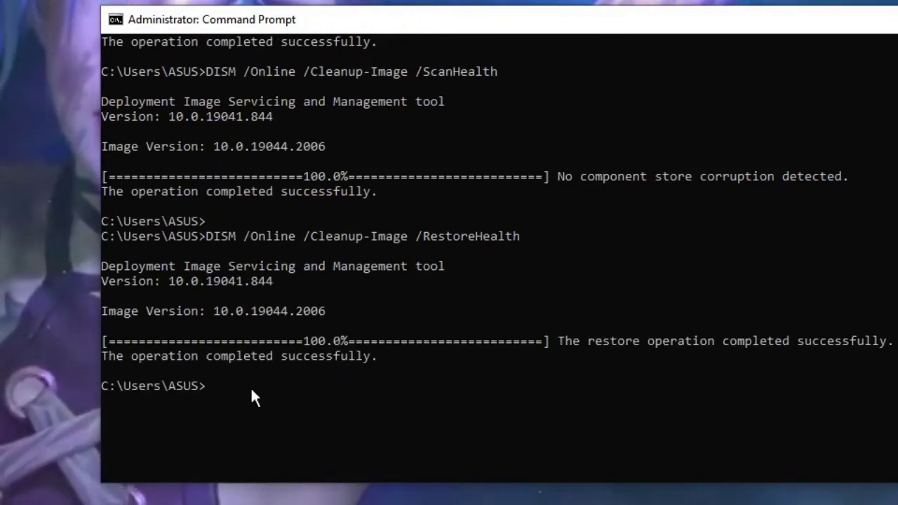
# Run the System File Checker with the command sfc /scannow
pyautogui.write('sf')
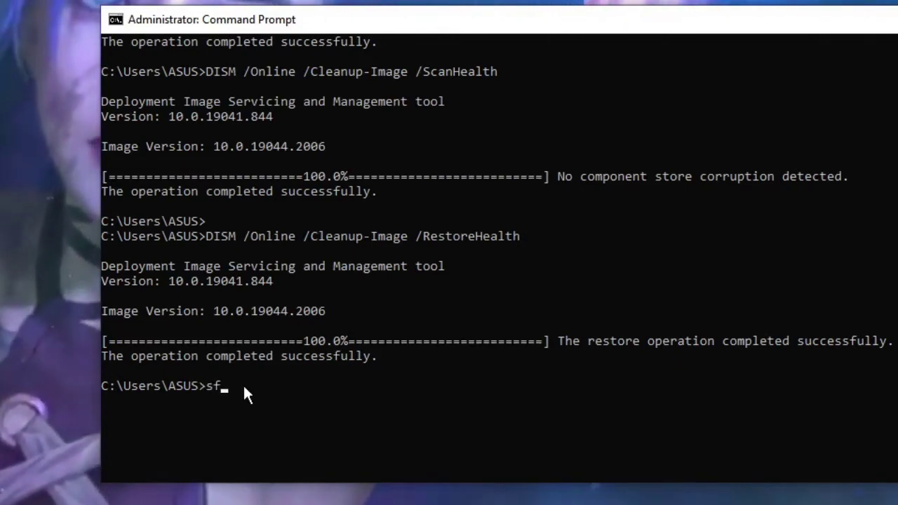
pyautogui.write('c /')
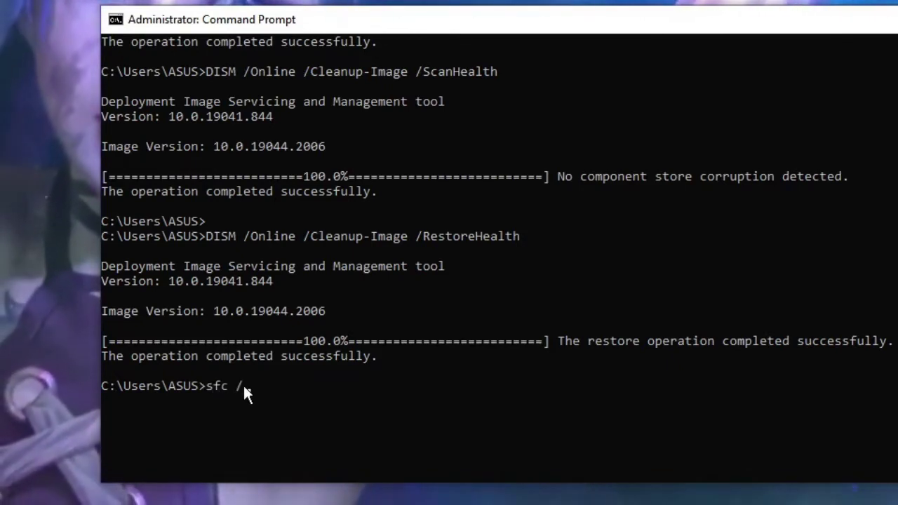
pyautogui.write('sca')
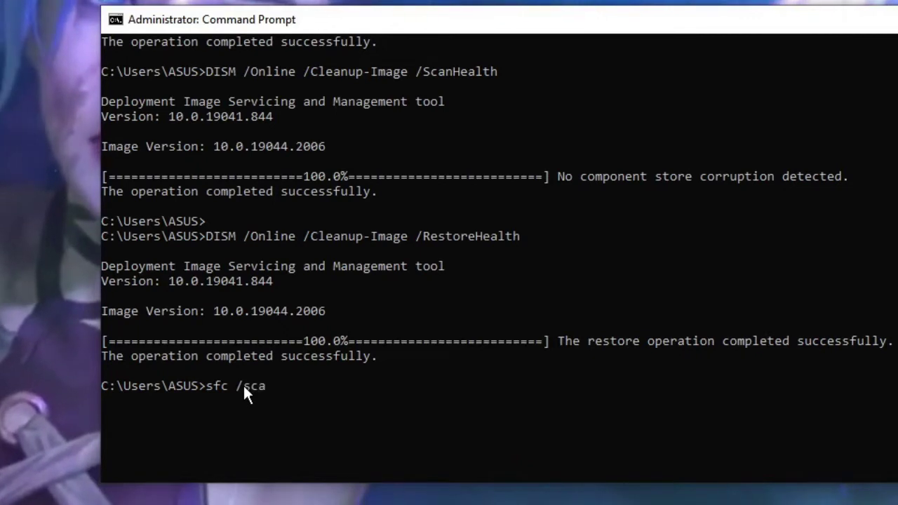
pyautogui.write('nnow')
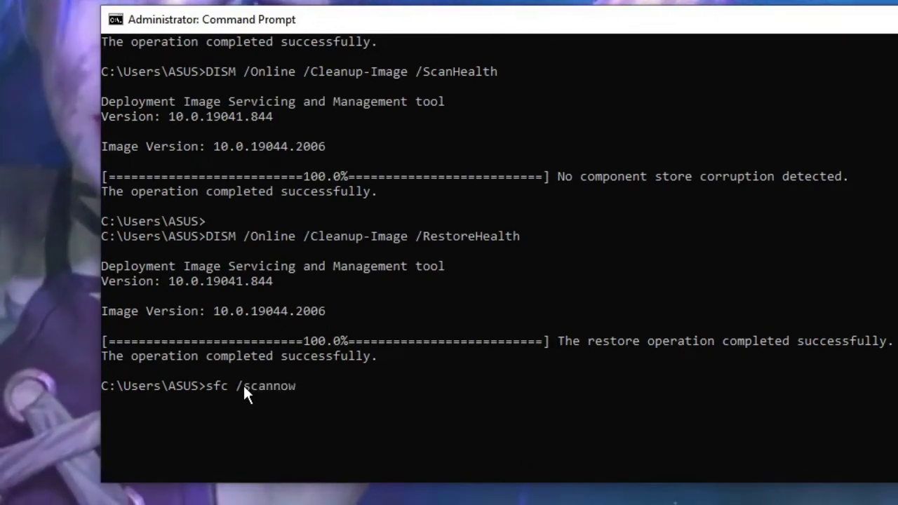
pyautogui.press('Return')
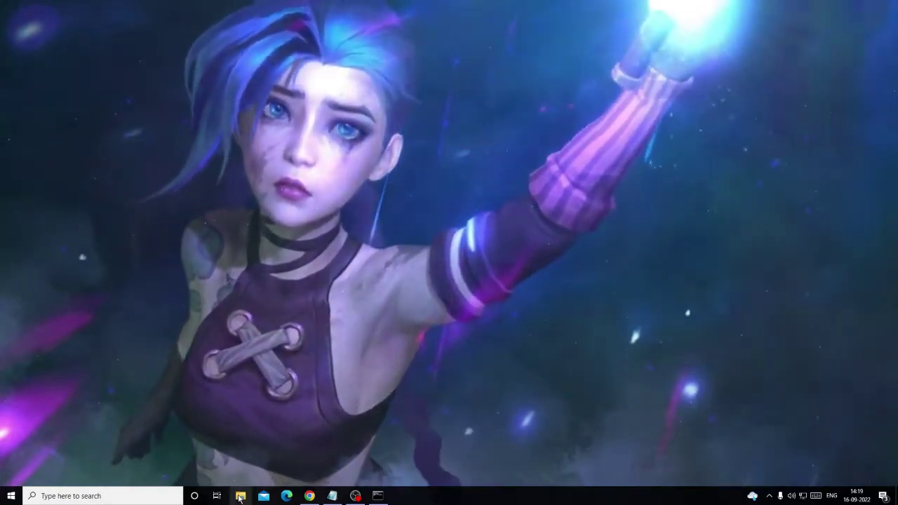
# Switch to File Explorer and open the Windows folder on Local Disk (C:)
pyautogui.click(240, 496)
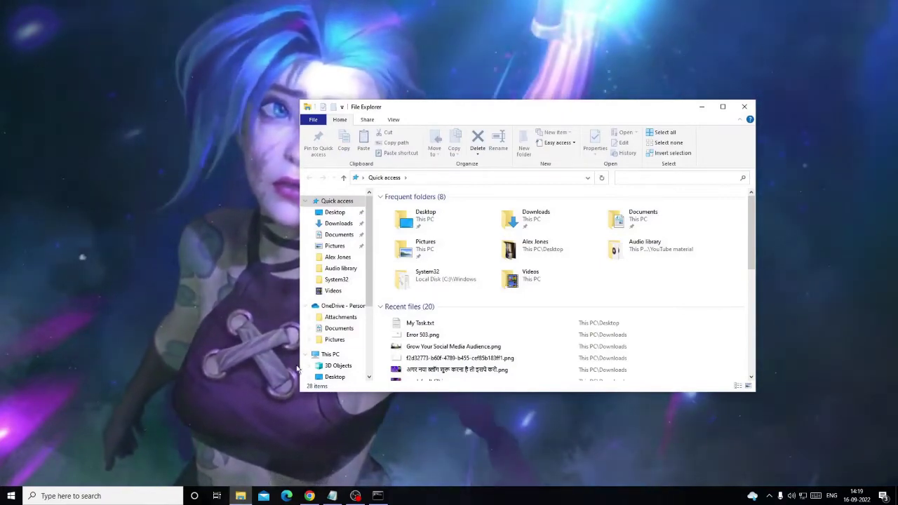
pyautogui.click(324, 357)
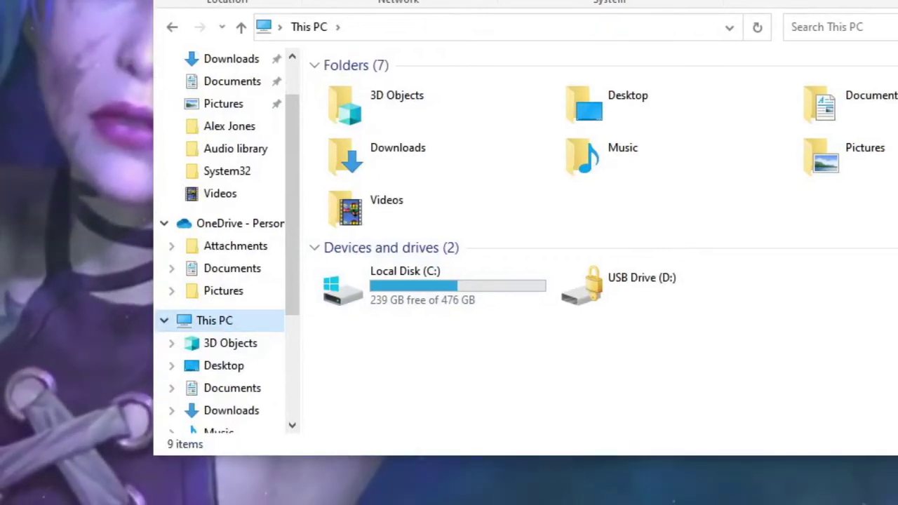
pyautogui.moveTo(421, 296)
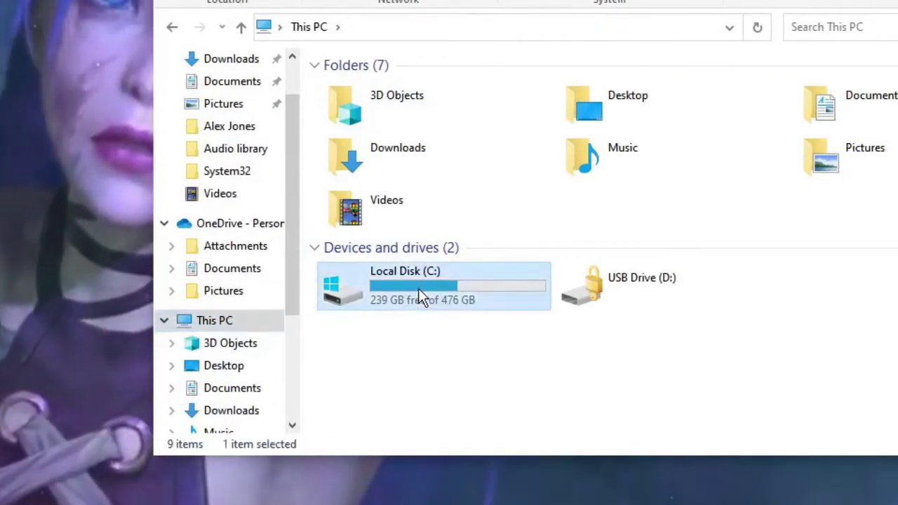
pyautogui.scroll(-2, 414, 308)
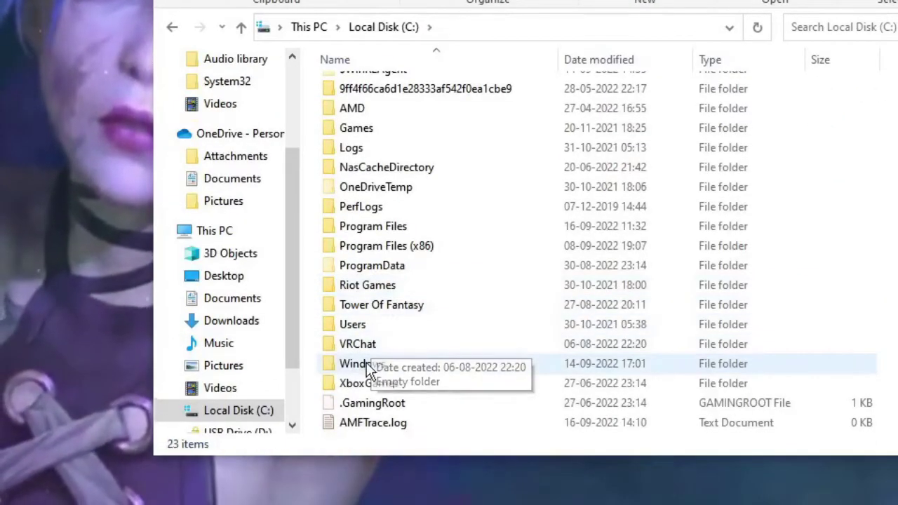
pyautogui.click(370, 368)
pyautogui.scroll(-1, 358, 371)
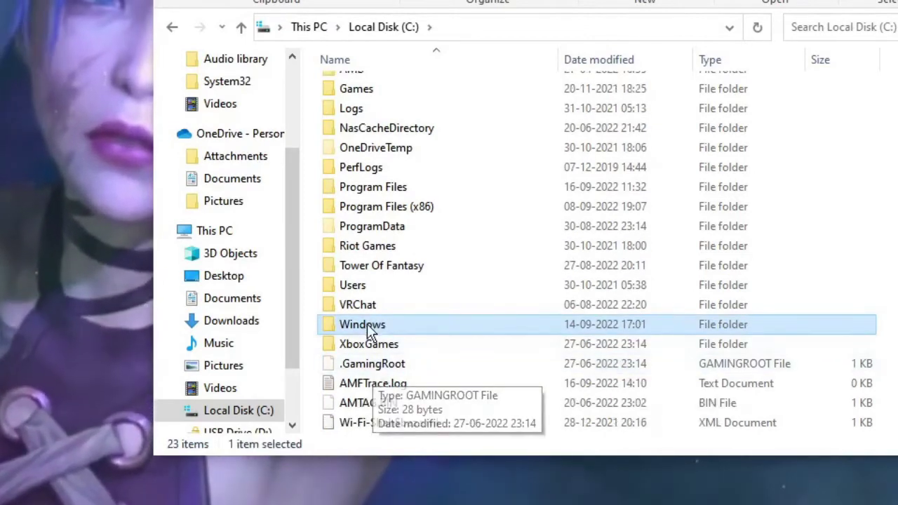
pyautogui.doubleClick(361, 324)
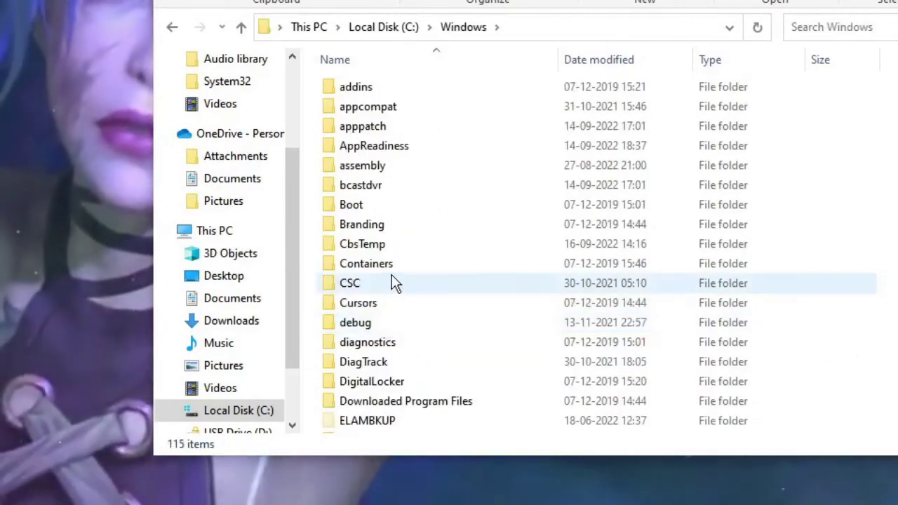
# Find the SoftwareDistribution folder inside the Windows folder and open it
pyautogui.click(393, 281)
pyautogui.scroll(-4, 393, 281)
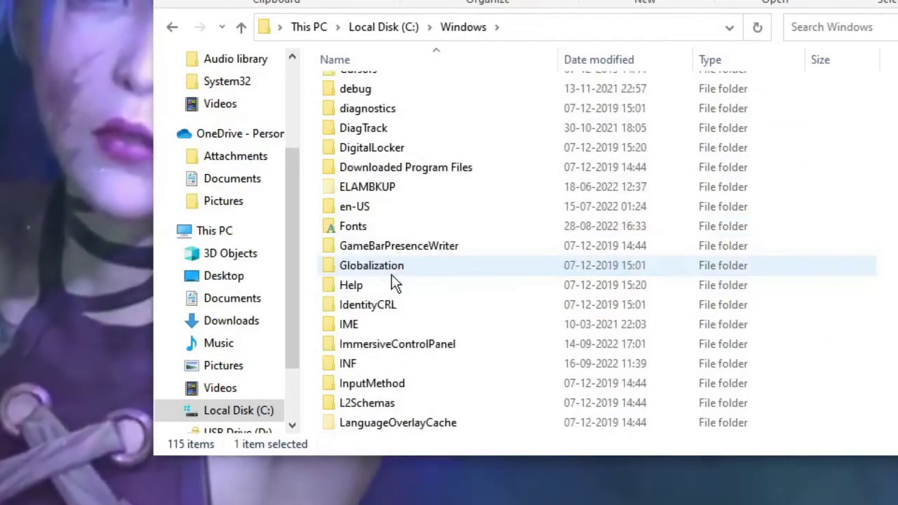
pyautogui.scroll(-3, 391, 274)
pyautogui.click(391, 274)
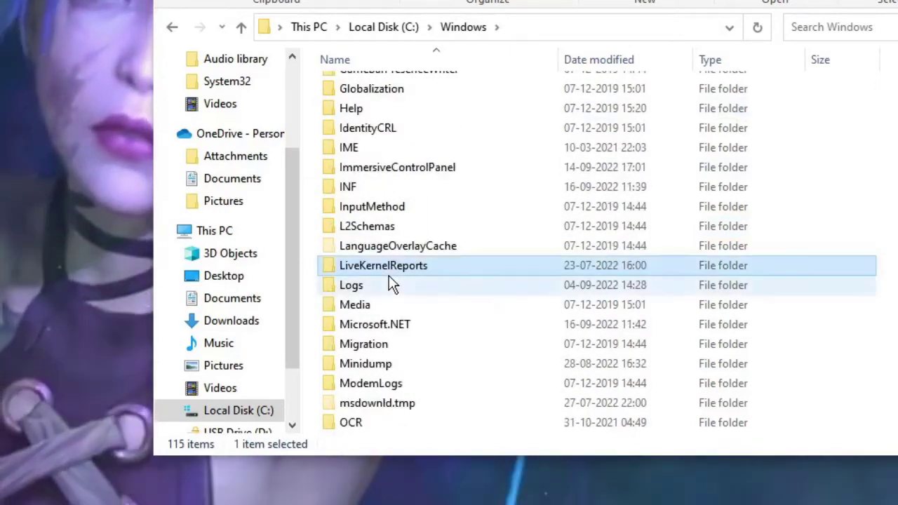
pyautogui.click(392, 308)
pyautogui.press('s')
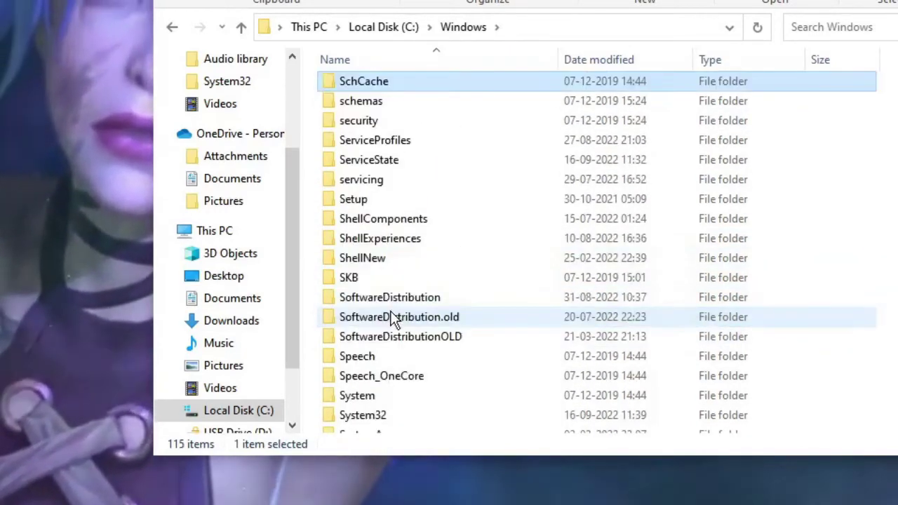
pyautogui.click(395, 319)
pyautogui.click(384, 303)
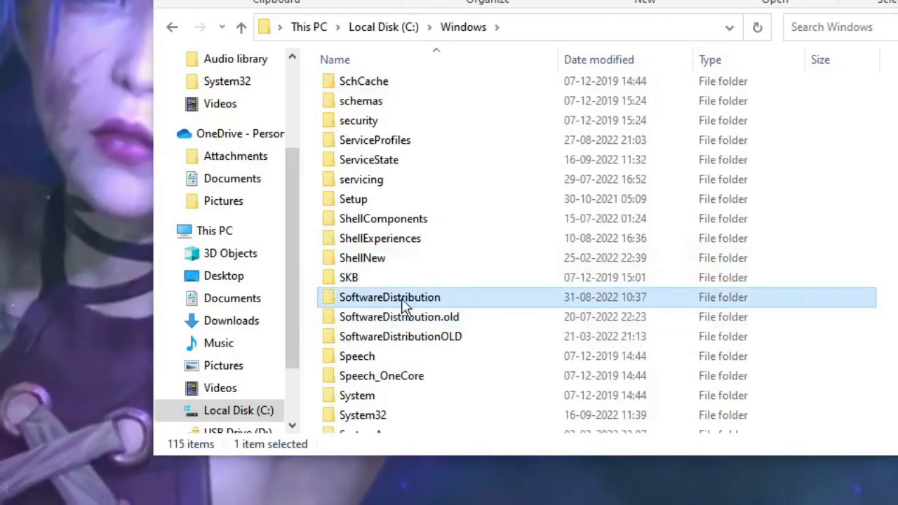
pyautogui.doubleClick(402, 301)
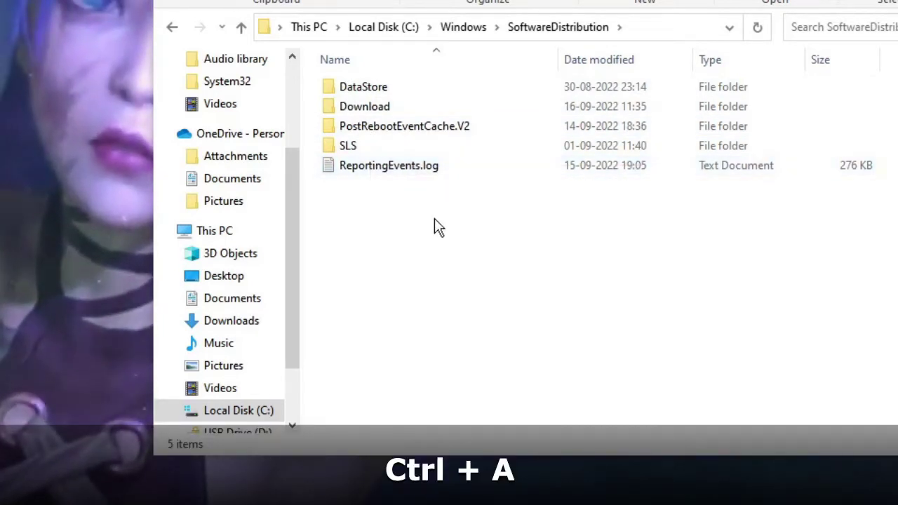
# Delete all contents of the SoftwareDistribution folder, skipping all items that are in use, and close the folder window
pyautogui.hotkey('ctrl', 'a')
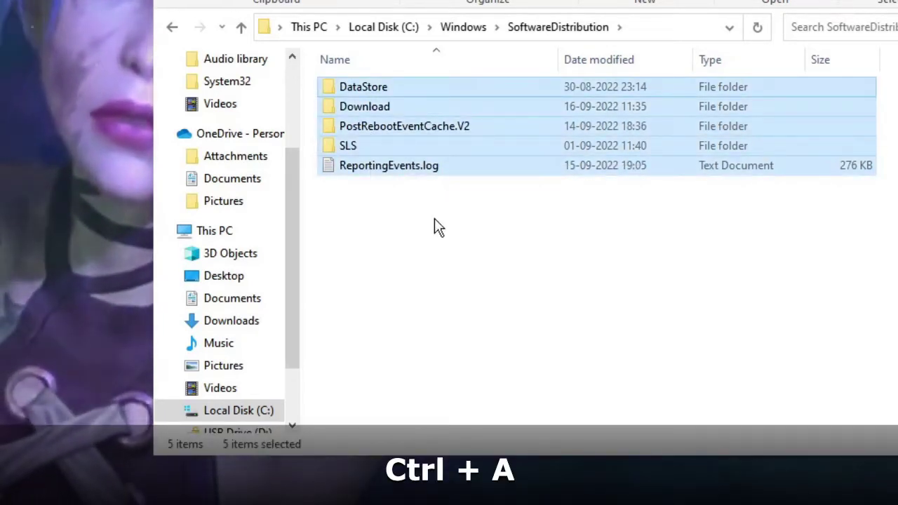
pyautogui.press('Delete')
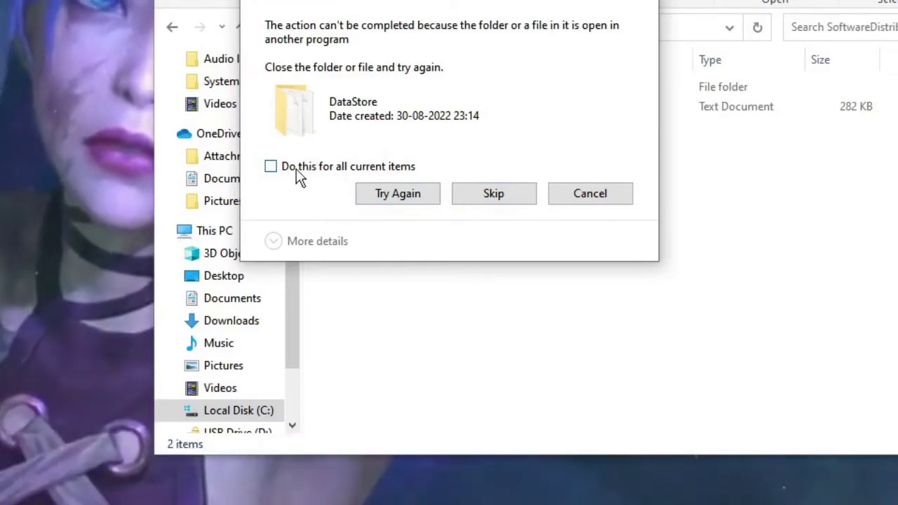
pyautogui.click(270, 167)
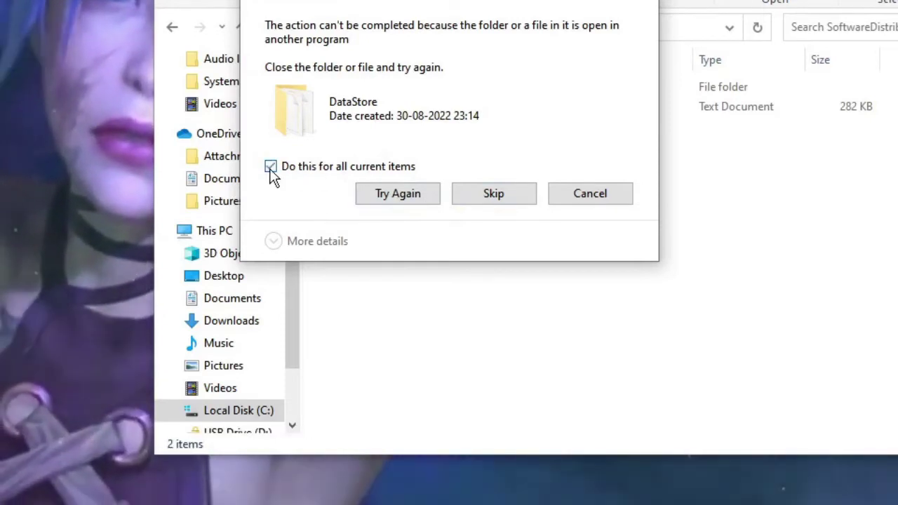
pyautogui.click(496, 194)
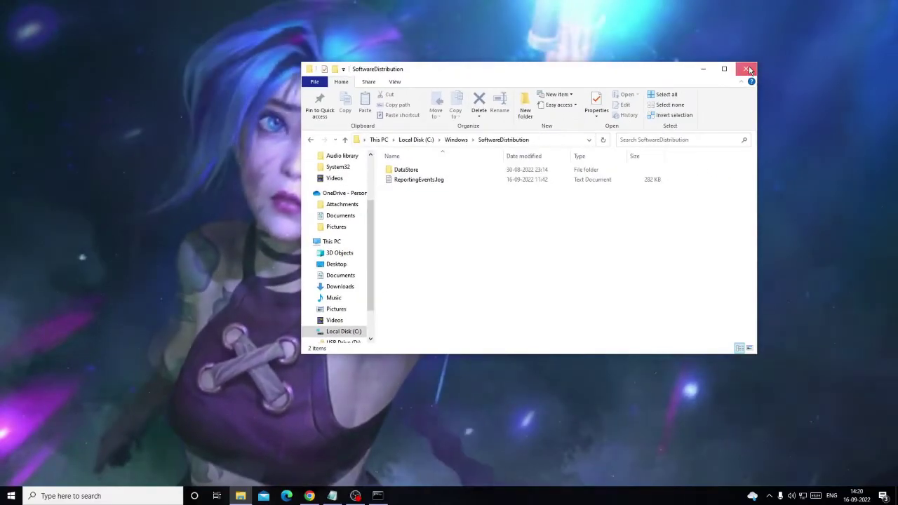
pyautogui.click(745, 70)
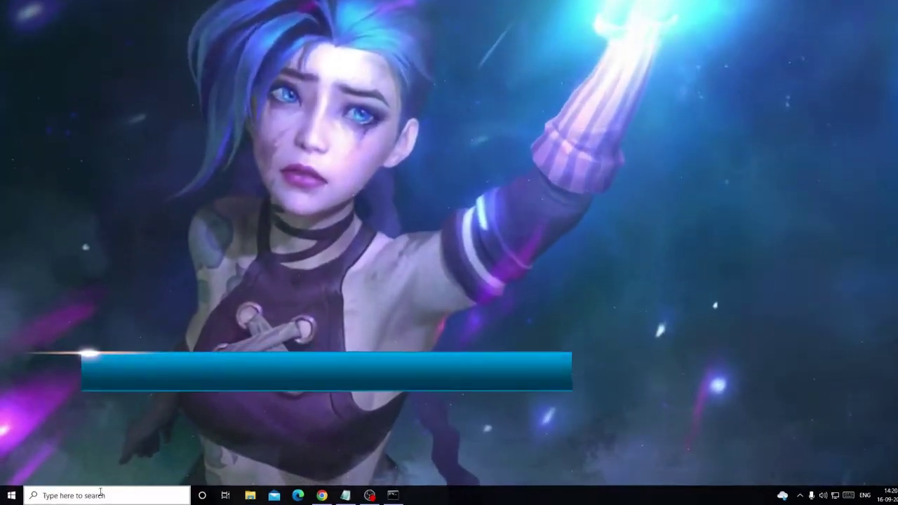
# Search Windows for cleanmgr and open Disk Cleanup
pyautogui.click(95, 496)
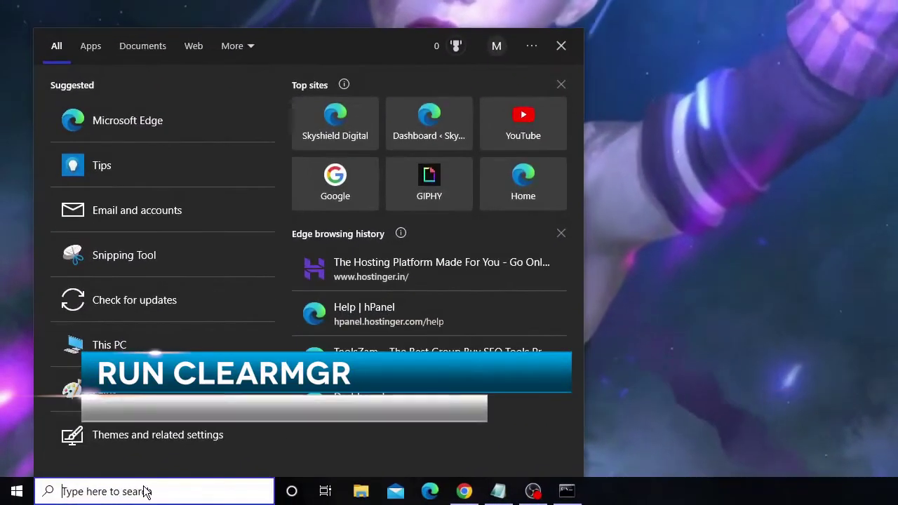
pyautogui.write('cleanmgr')
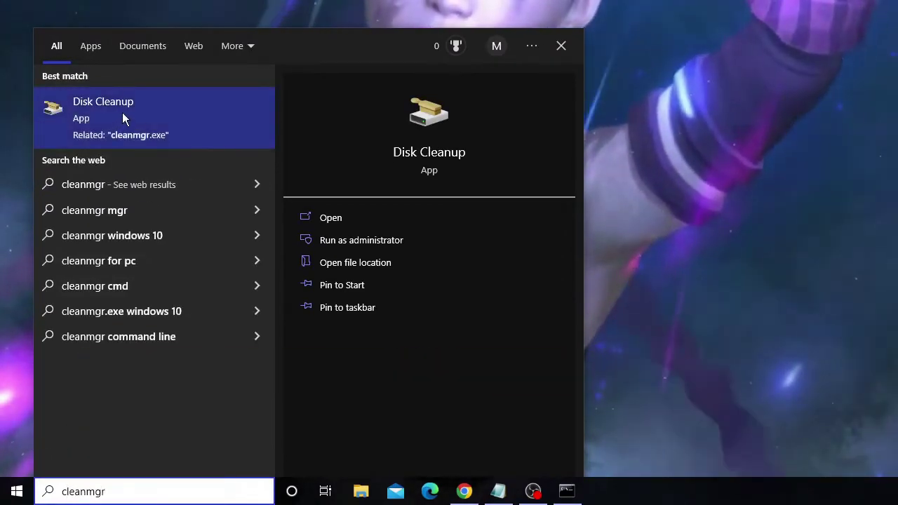
pyautogui.click(123, 113)
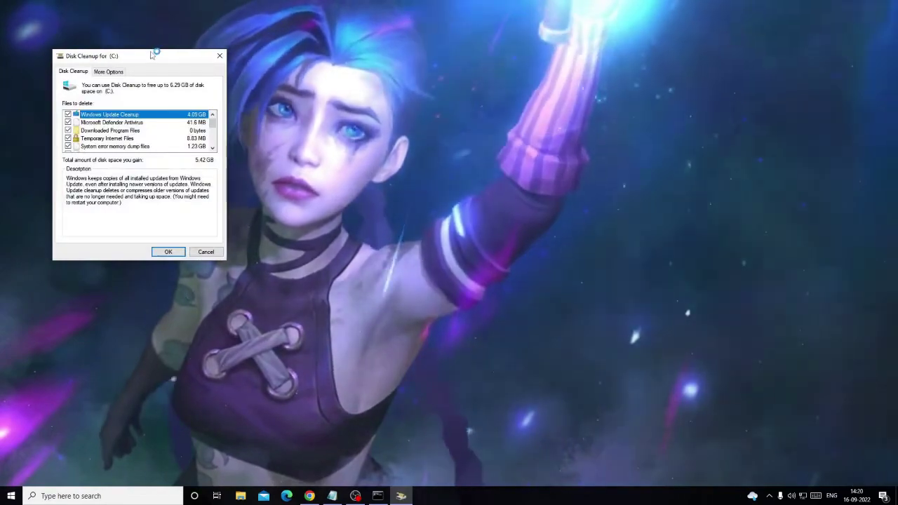
# Add Delivery Optimization Files to the files selected for cleanup on drive C: and permanently delete all selected files
pyautogui.moveTo(153, 55); pyautogui.dragTo(435, 145)
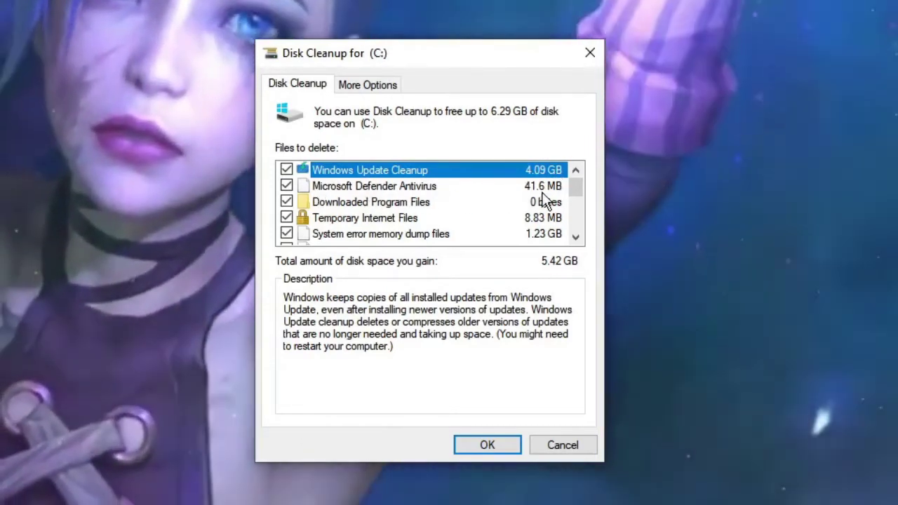
pyautogui.scroll(-1, 288, 205)
pyautogui.scroll(-1, 288, 205)
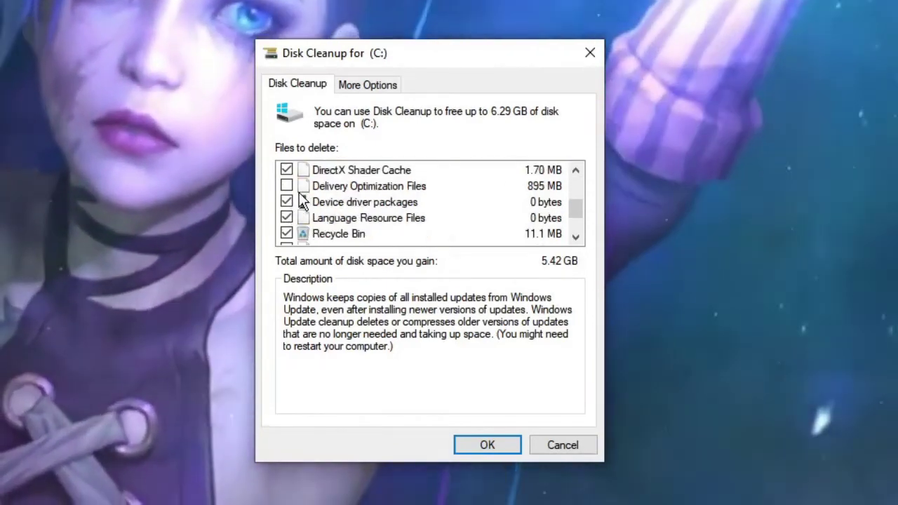
pyautogui.click(286, 186)
pyautogui.scroll(-1, 316, 207)
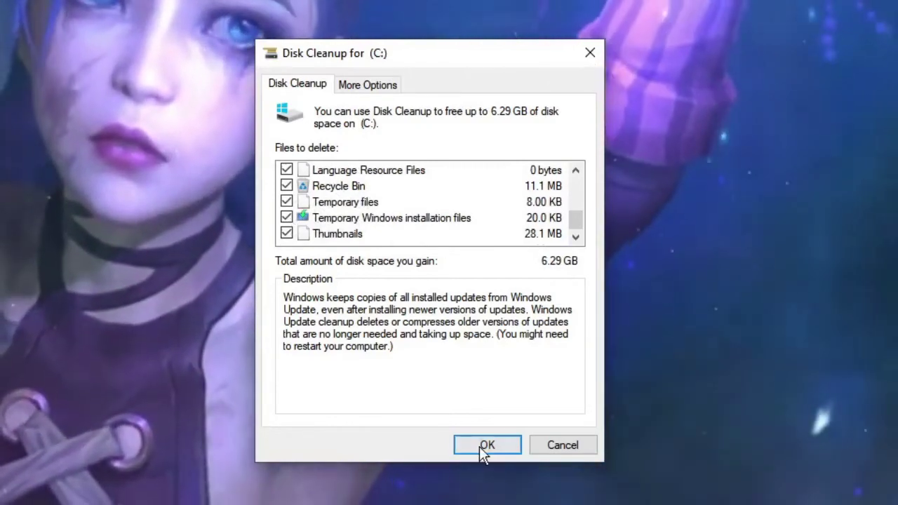
pyautogui.click(479, 446)
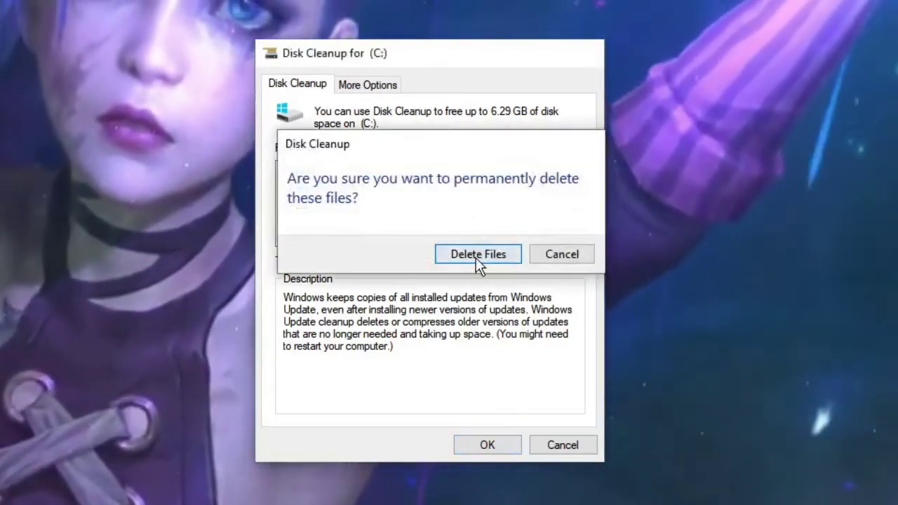
pyautogui.click(475, 256)
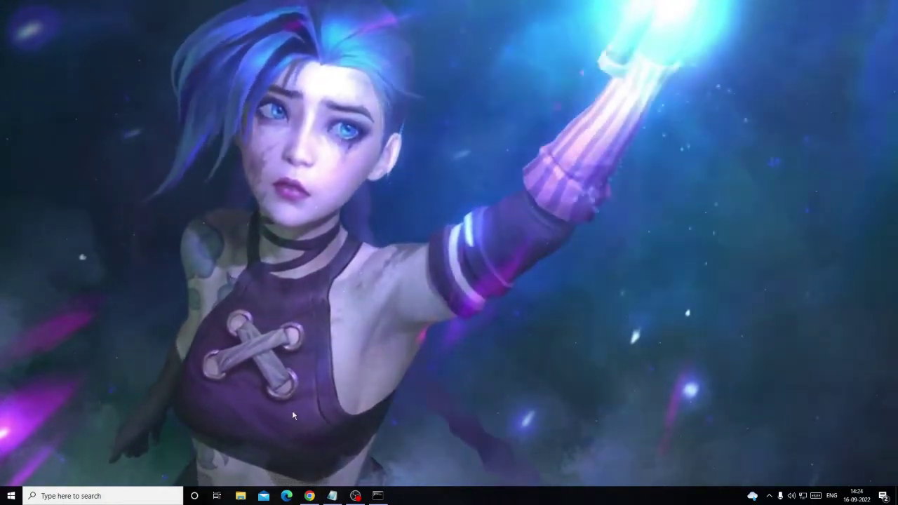
# Search Windows for msconfig and open System Configuration
pyautogui.click(96, 496)
pyautogui.write('ms')
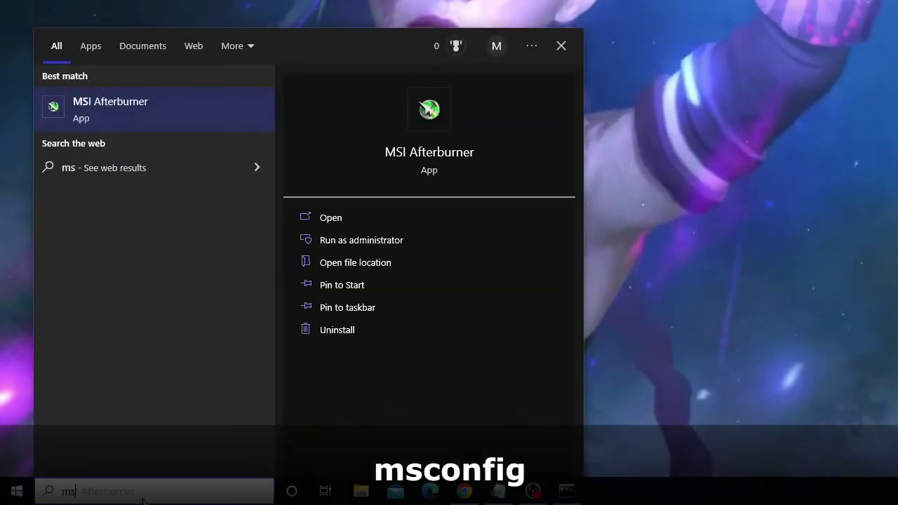
pyautogui.write('config')
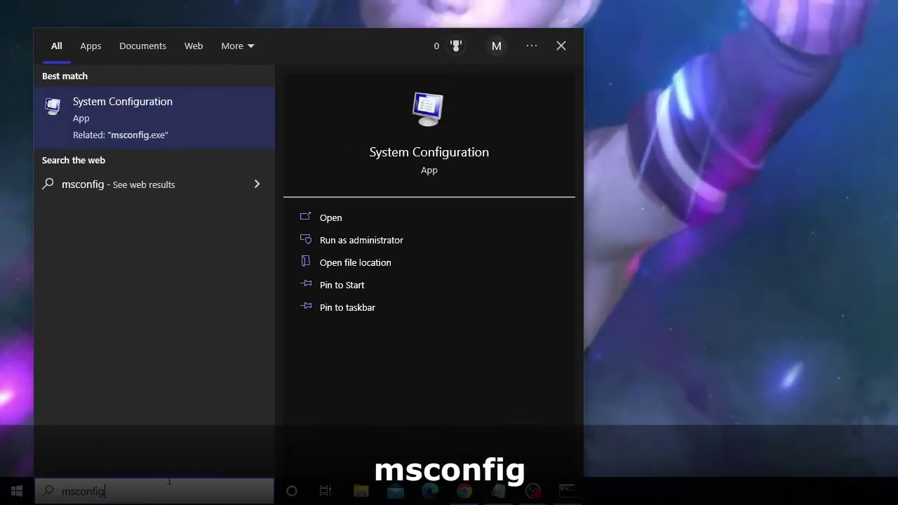
pyautogui.click(174, 115)
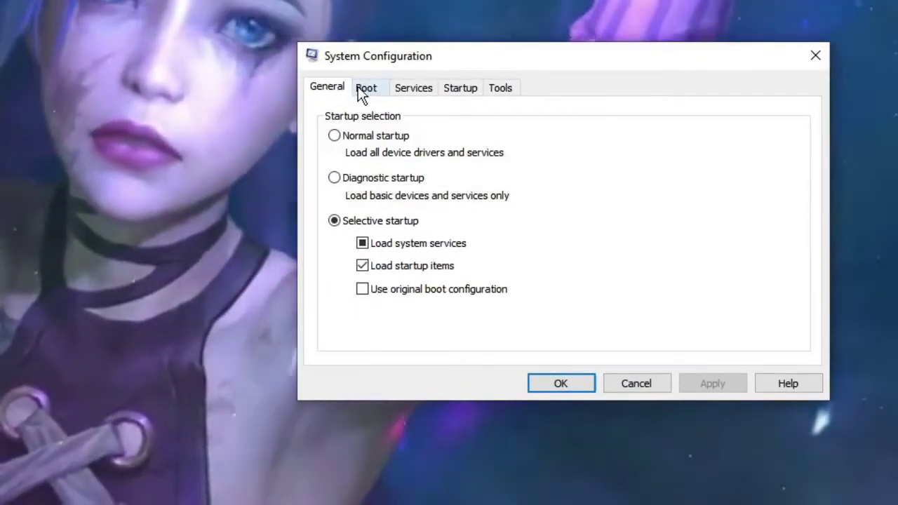
# Enable the number of processors setting in the advanced boot options, set it to 8 and accept it
pyautogui.click(365, 87)
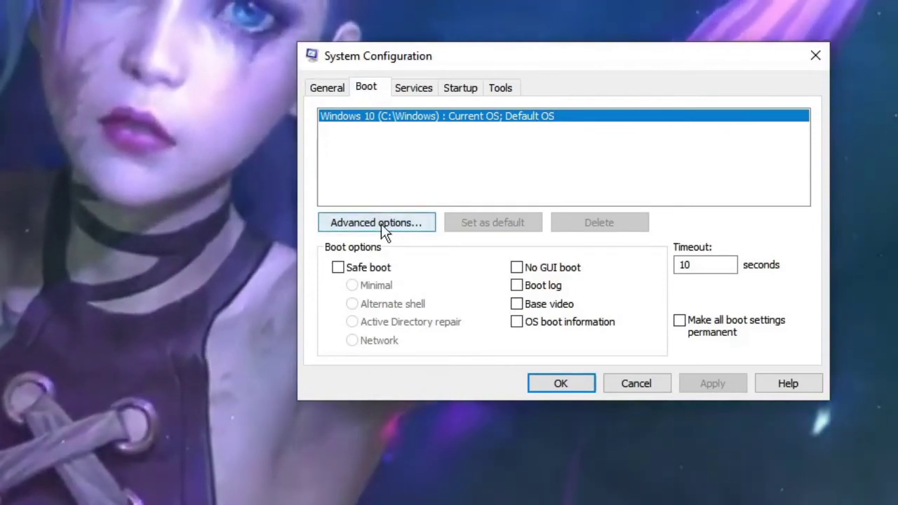
pyautogui.click(381, 224)
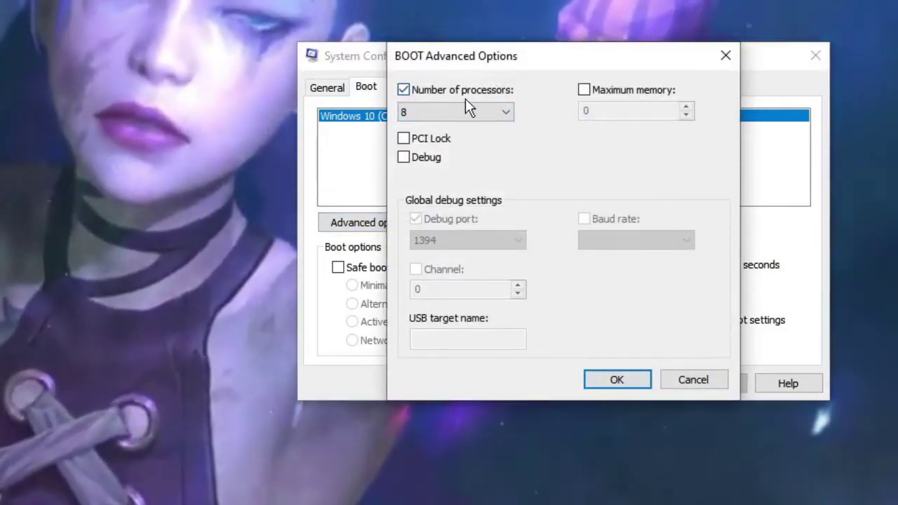
pyautogui.click(404, 91)
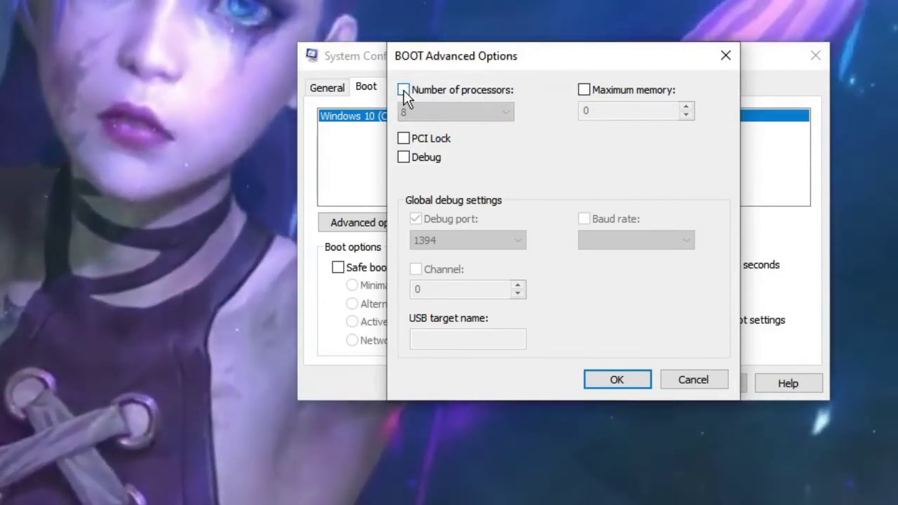
pyautogui.click(403, 90)
pyautogui.click(451, 119)
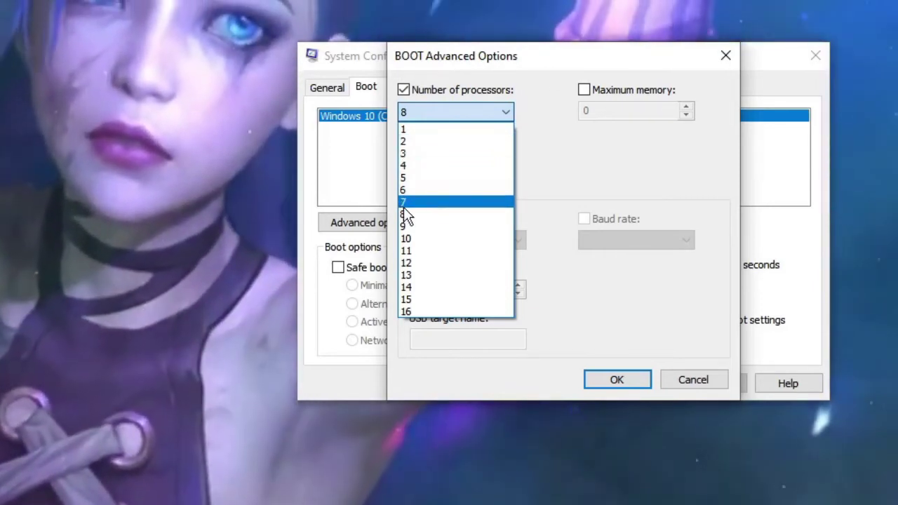
pyautogui.click(406, 213)
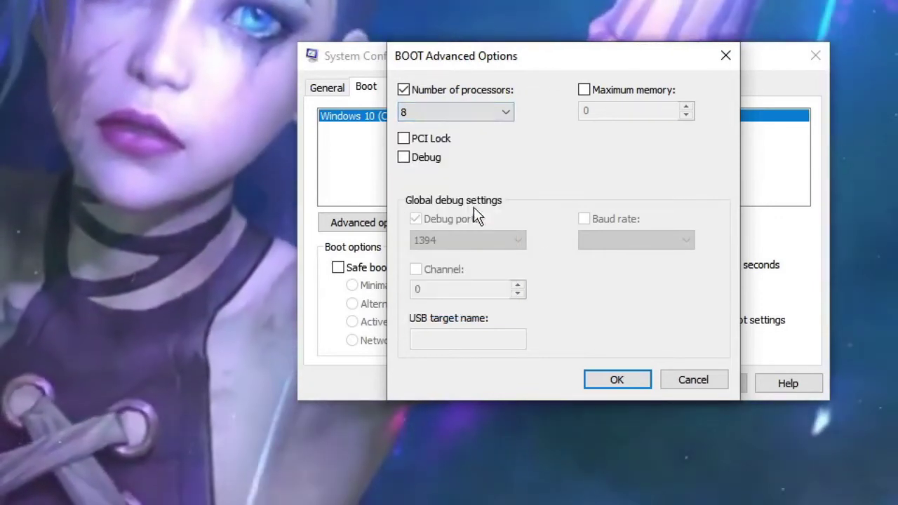
pyautogui.click(630, 380)
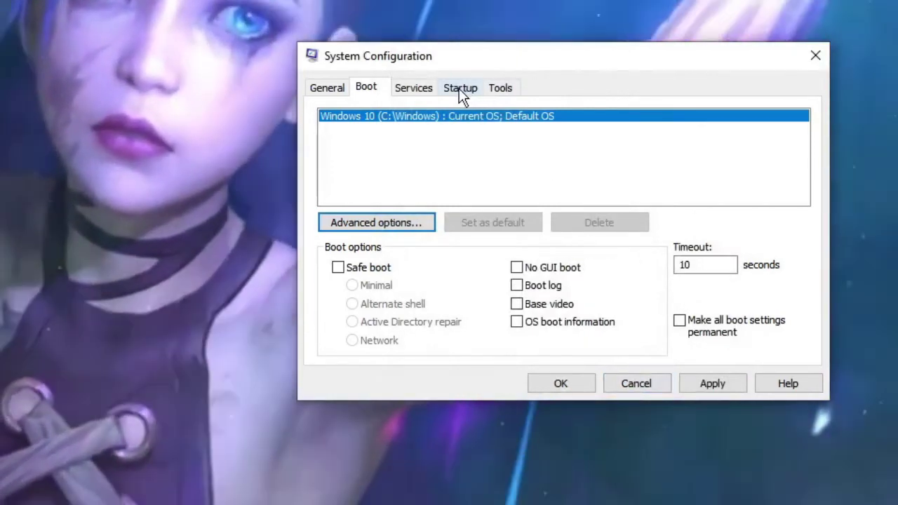
# Open Task Manager's startup apps from System Configuration and check the status of Vgtray, Update and Steam
pyautogui.click(460, 90)
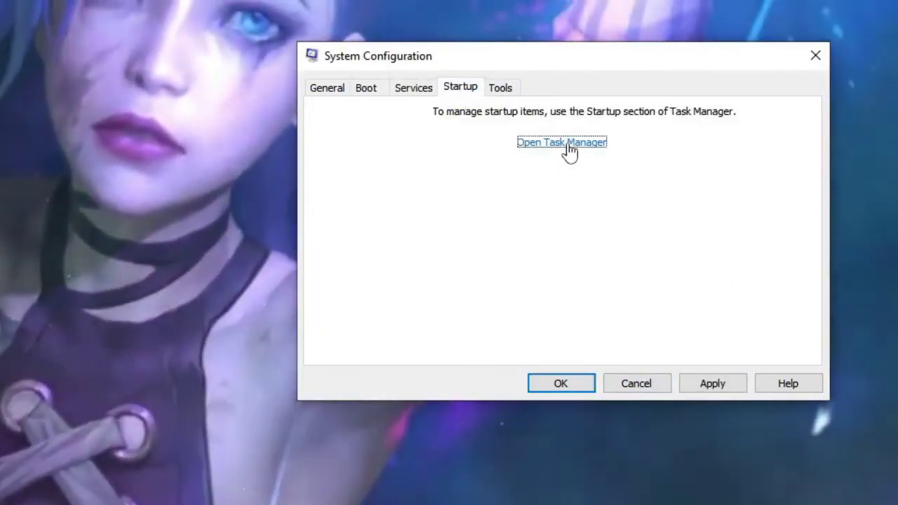
pyautogui.click(569, 147)
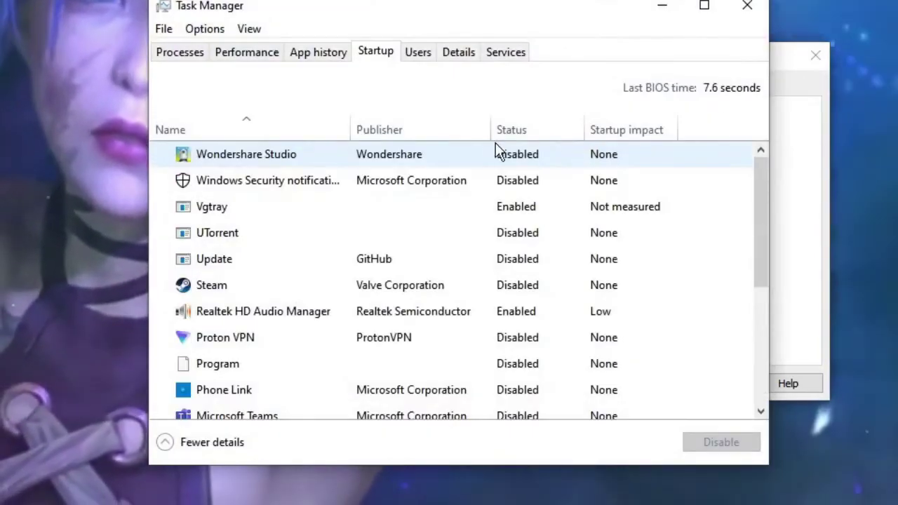
pyautogui.click(237, 210)
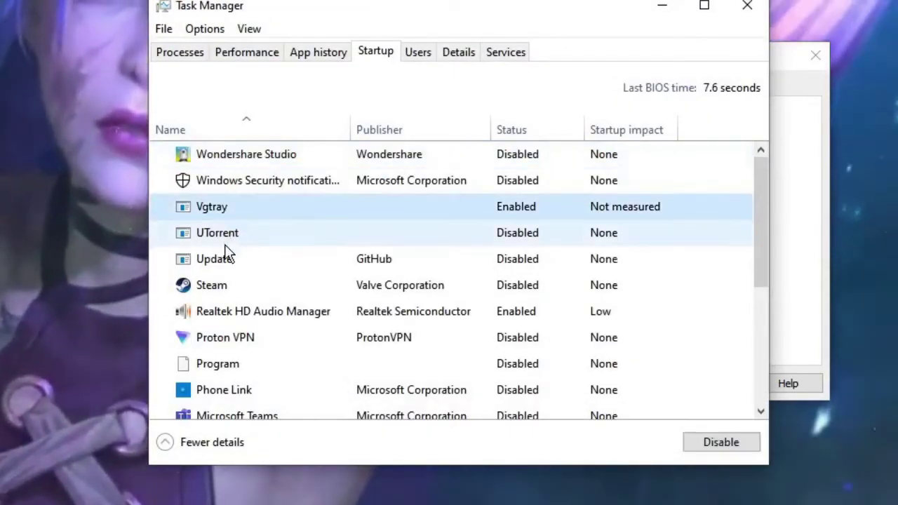
pyautogui.click(214, 289)
pyautogui.click(229, 260)
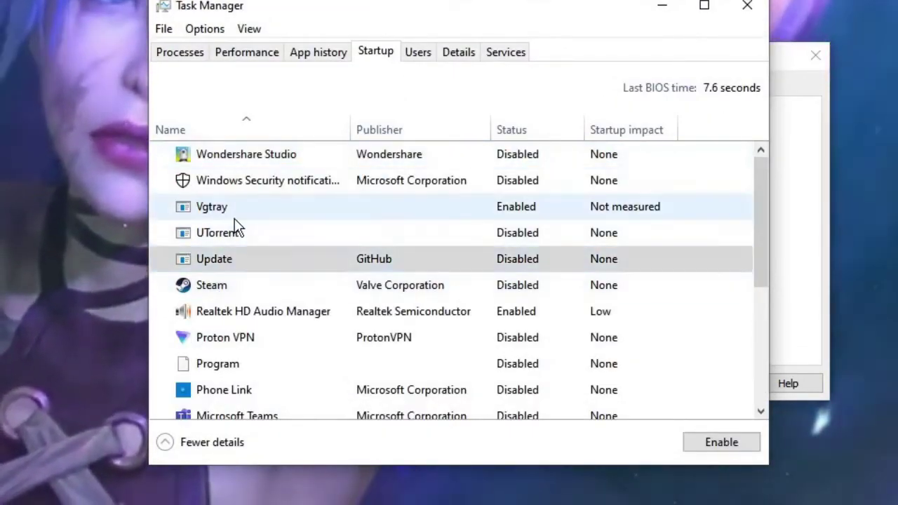
pyautogui.click(236, 212)
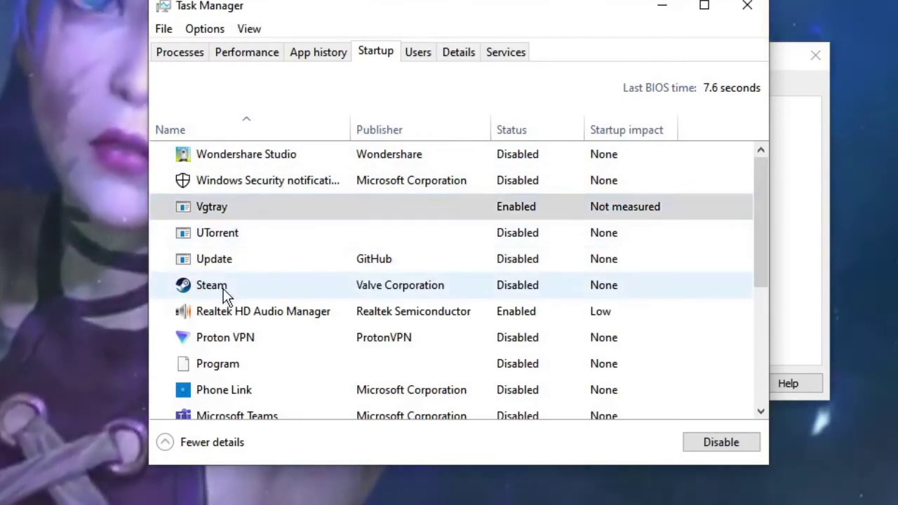
pyautogui.click(223, 288)
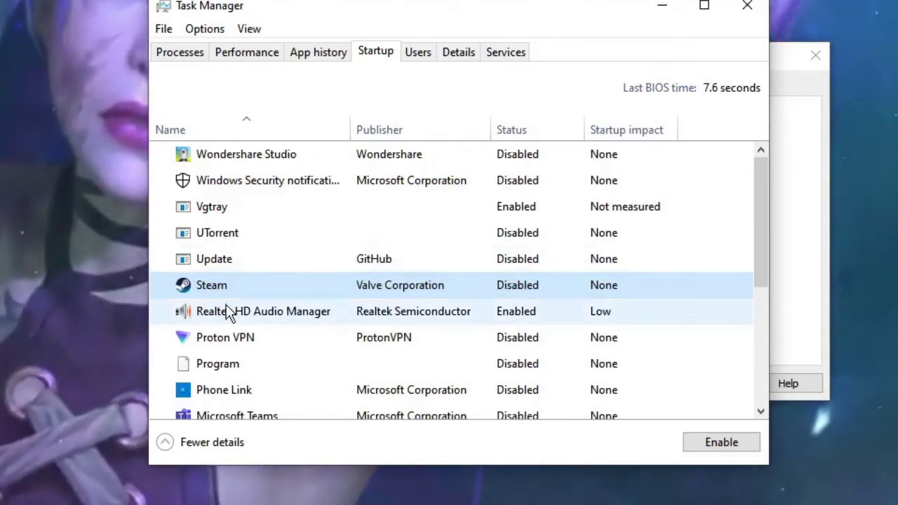
# Review the remaining startup apps down to Lively Wallpaper, including Microsoft Edge and Proton VPN, and view the startup options for Program
pyautogui.scroll(-2, 217, 309)
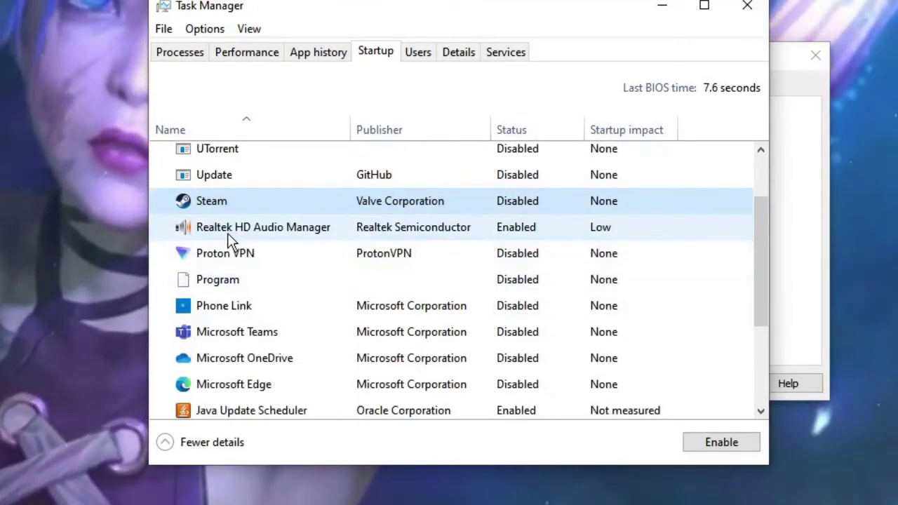
pyautogui.click(226, 333)
pyautogui.click(236, 383)
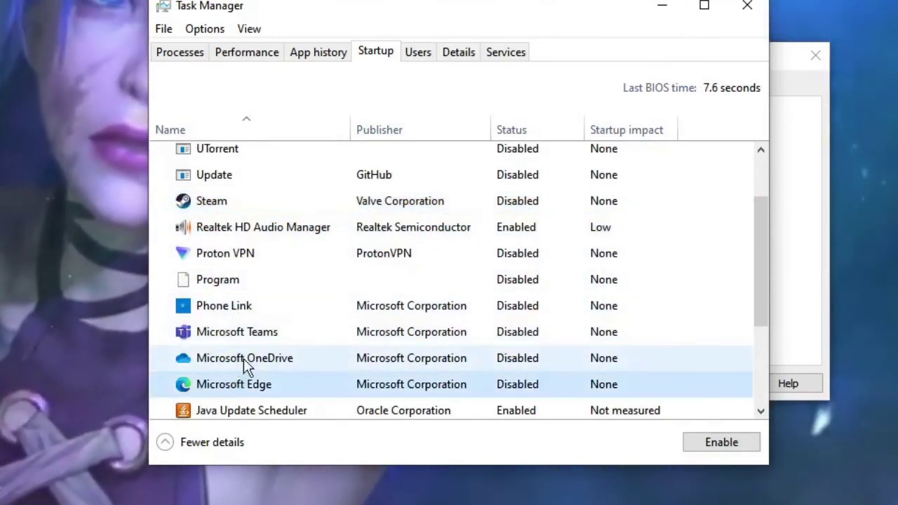
pyautogui.click(511, 283)
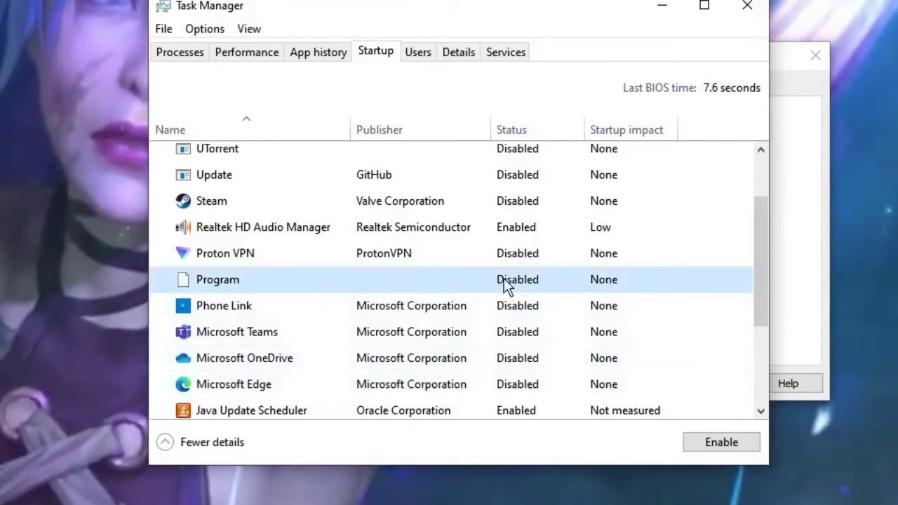
pyautogui.rightClick(507, 286)
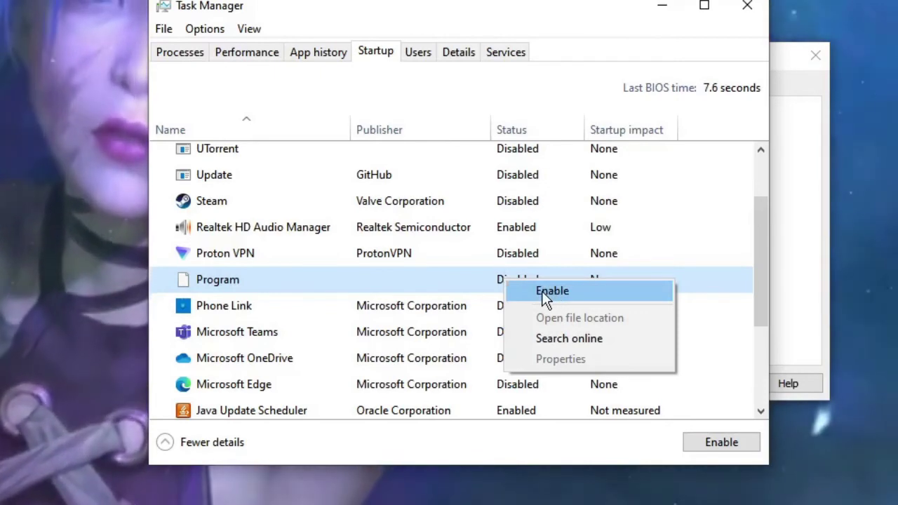
pyautogui.click(507, 253)
pyautogui.scroll(-1, 505, 250)
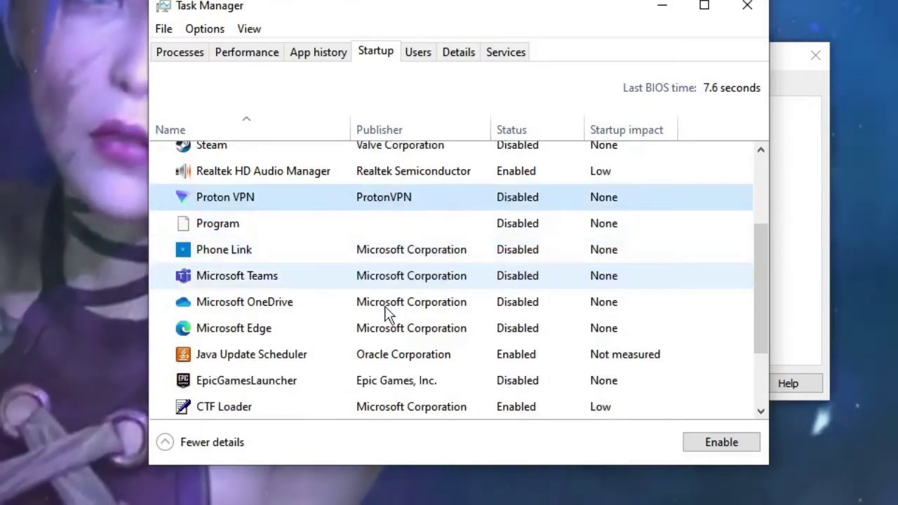
pyautogui.scroll(-1, 394, 375)
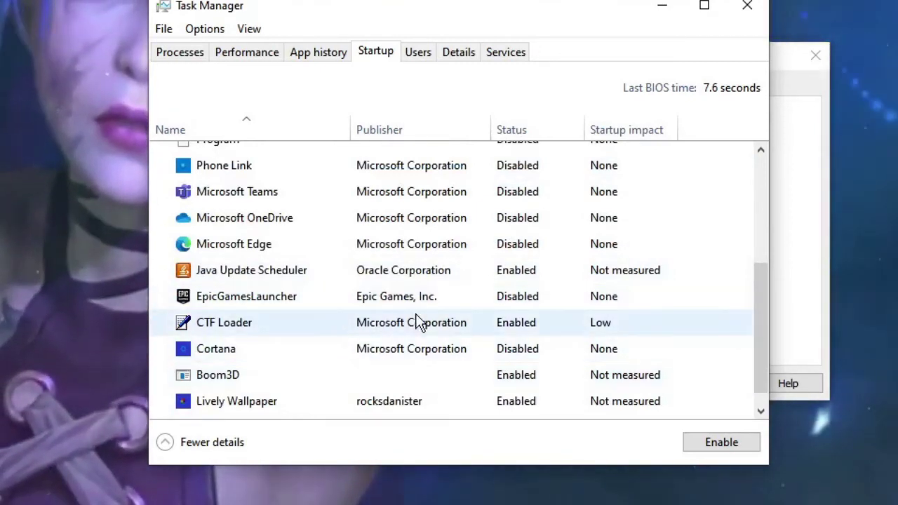
# Close Task Manager, then apply and accept the System Configuration changes
pyautogui.click(747, 7)
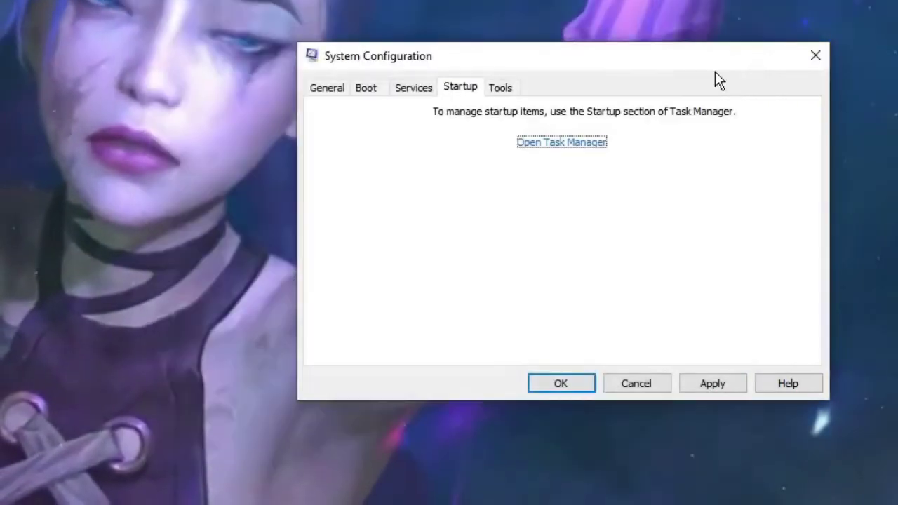
pyautogui.click(720, 386)
pyautogui.click(561, 383)
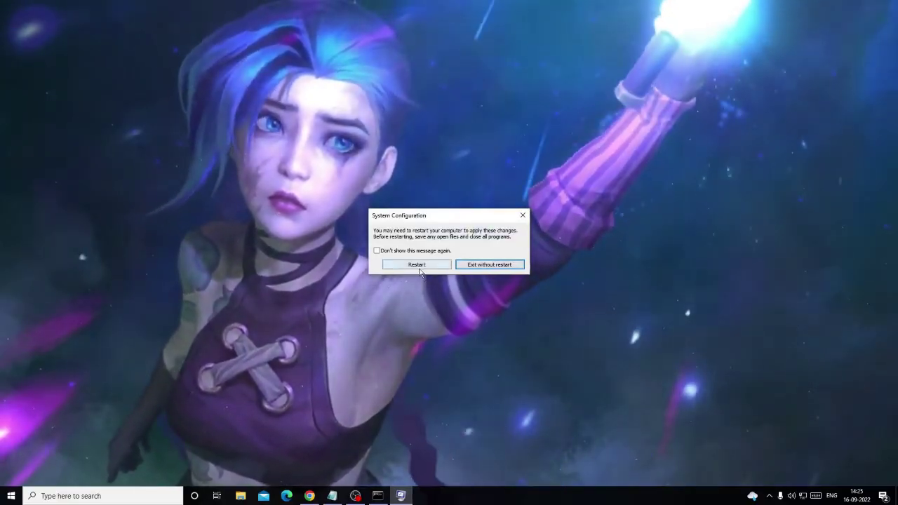